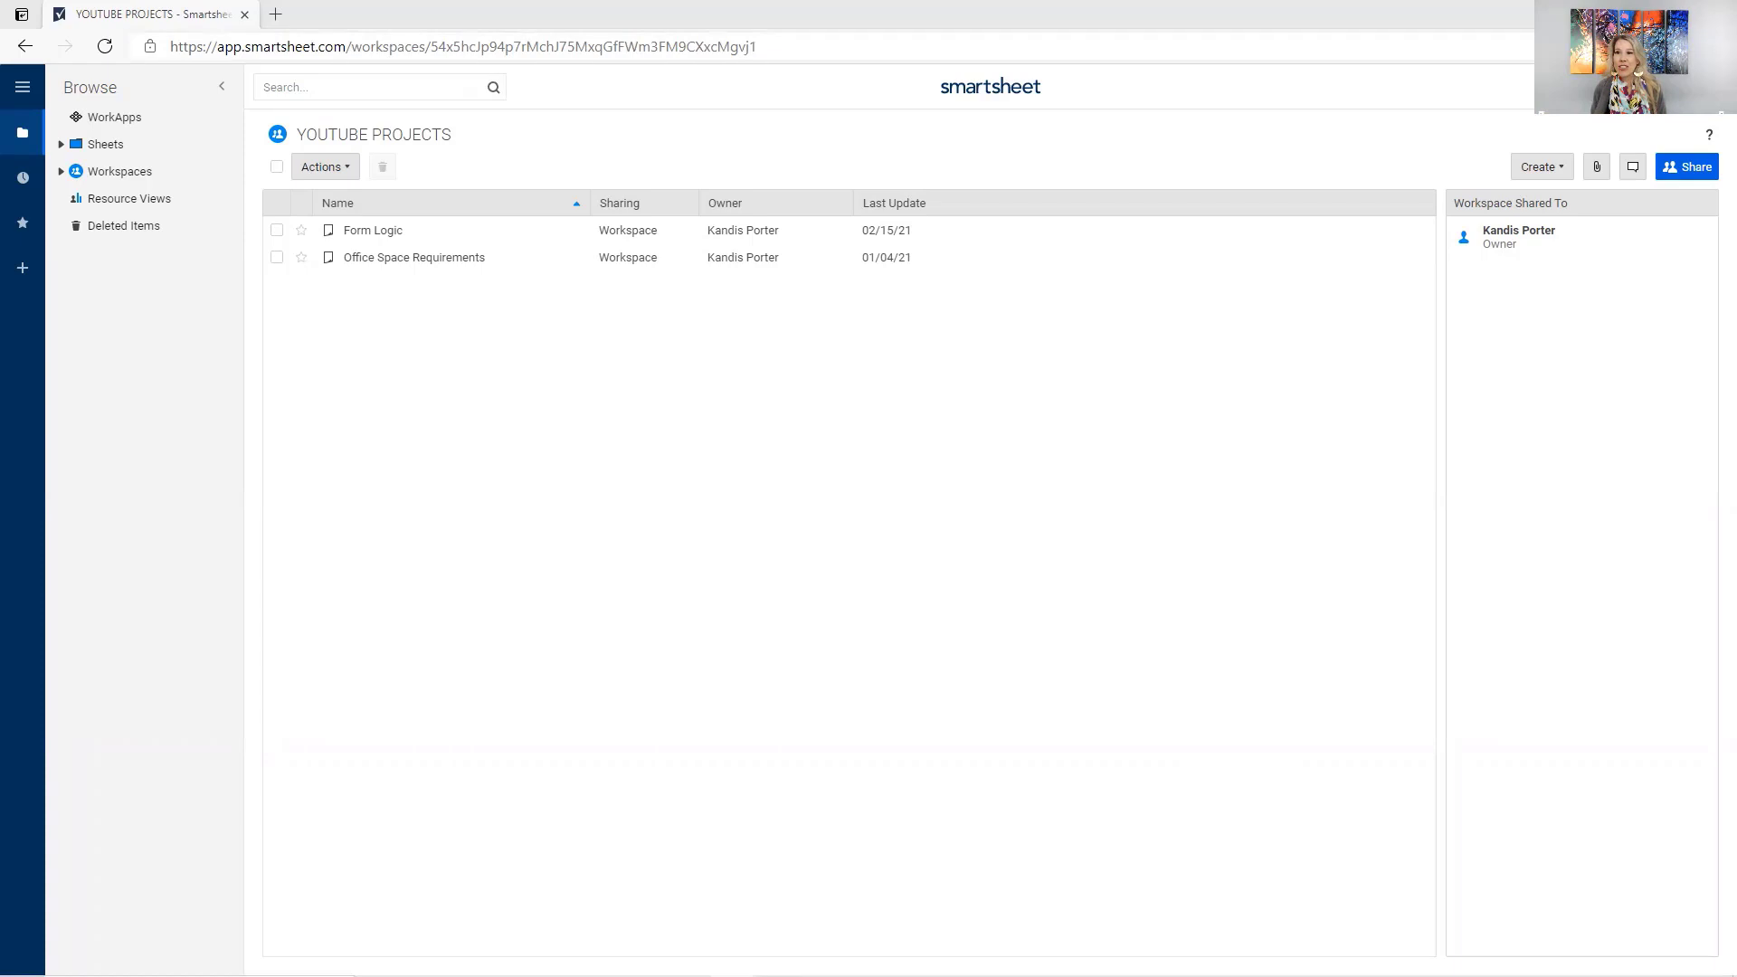
# - Create a Cards sheet named "Team Awesome Kanban Board" in the YOUTUBE PROJECTS workspace
pyautogui.click(1541, 166)
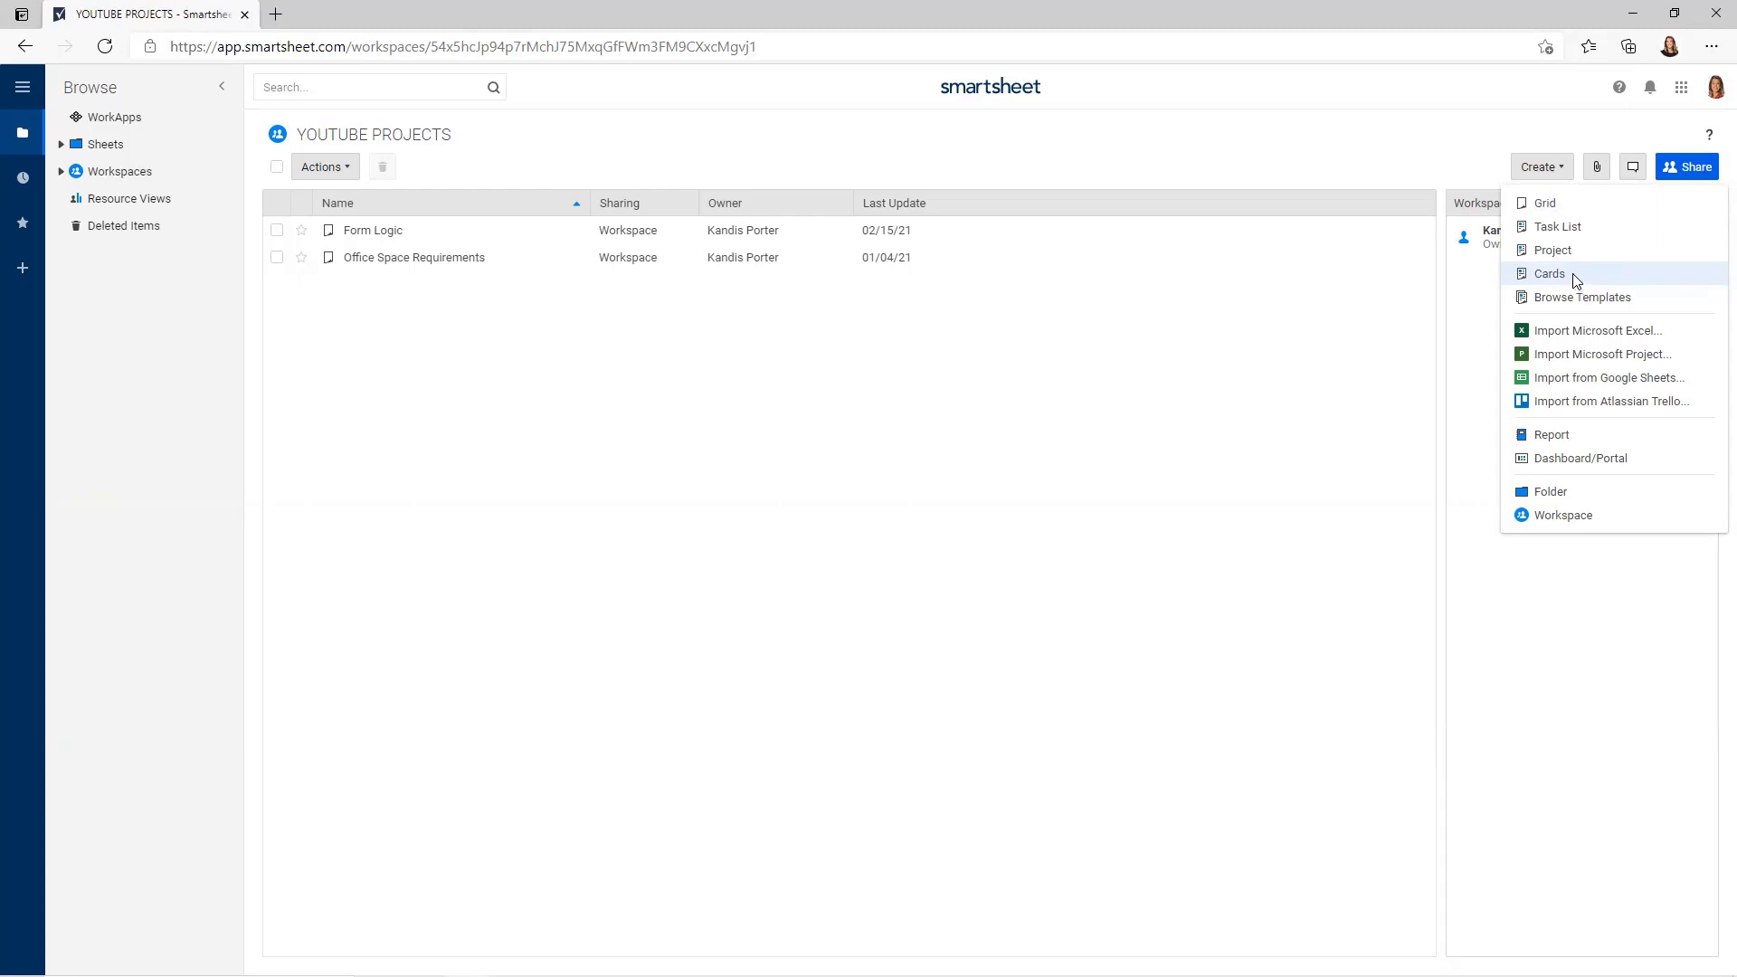
pyautogui.click(1575, 276)
pyautogui.press('BackSpace')
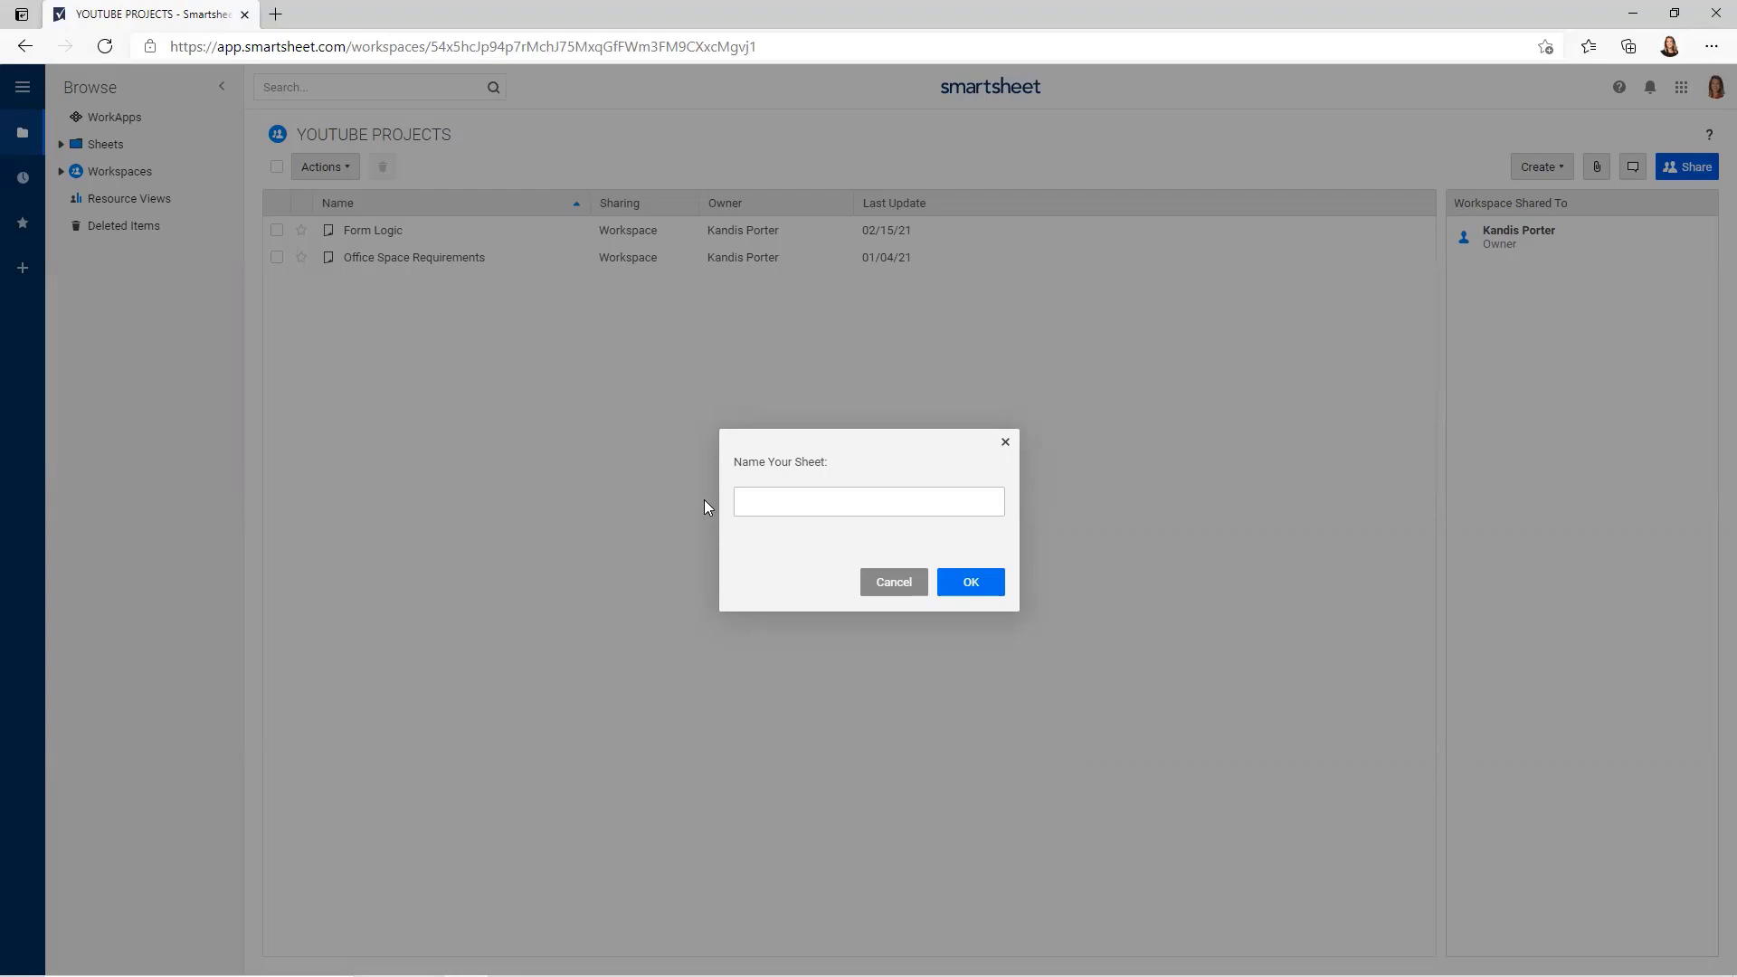
pyautogui.write('Team Awesome')
pyautogui.write(' Kand')
pyautogui.write('ban Board')
pyautogui.click(970, 582)
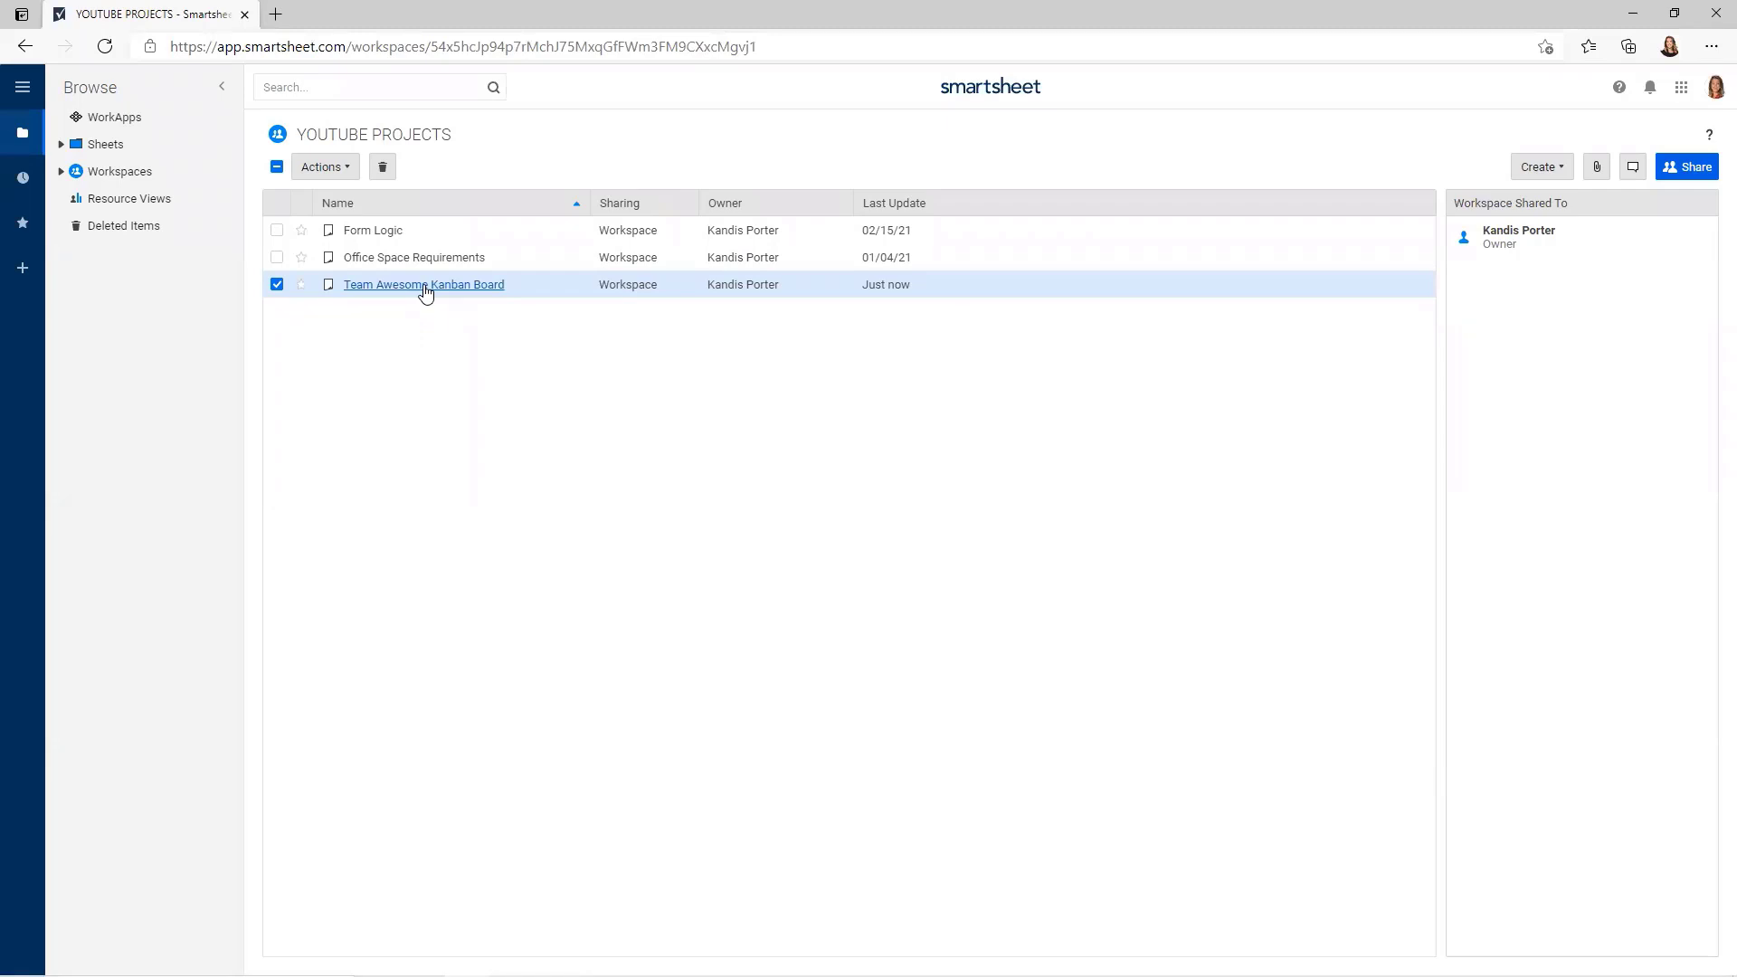
# - Open the Team Awesome Kanban Board sheet and rename its Backlog lane to "To Do"
pyautogui.click(425, 286)
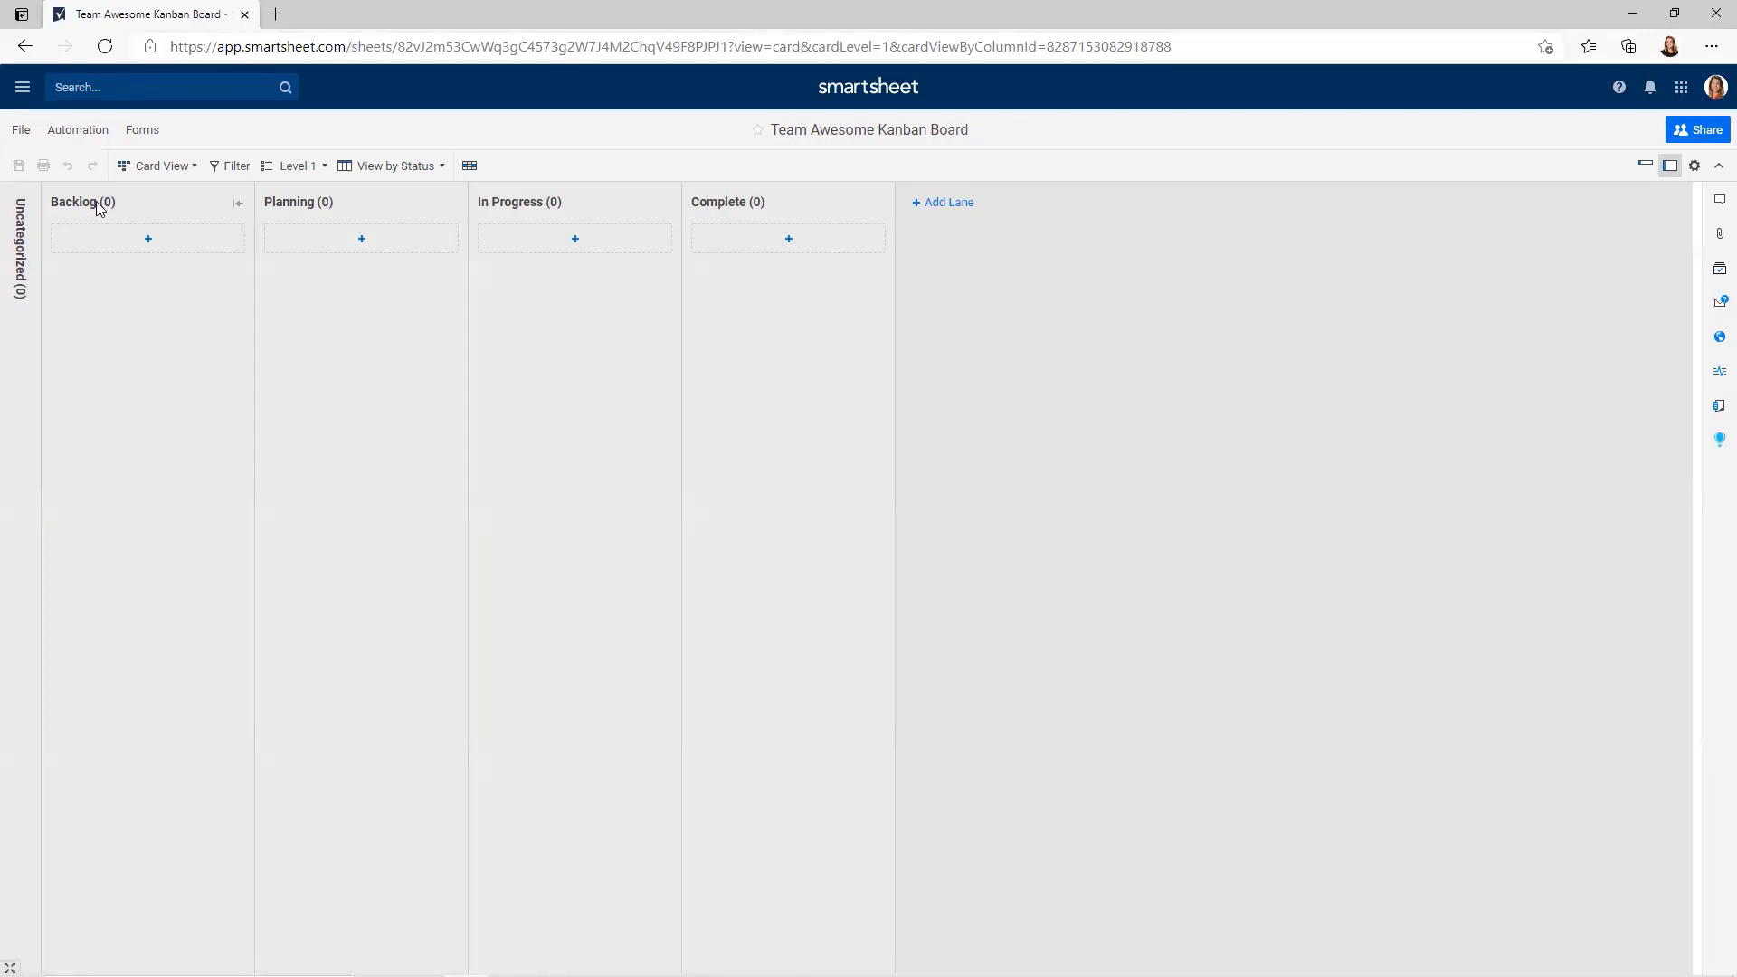
pyautogui.write('To Do')
pyautogui.click(125, 297)
# - Examine the detail fields of a new To Do card, including the choices offered for Size and Priority
pyautogui.click(148, 239)
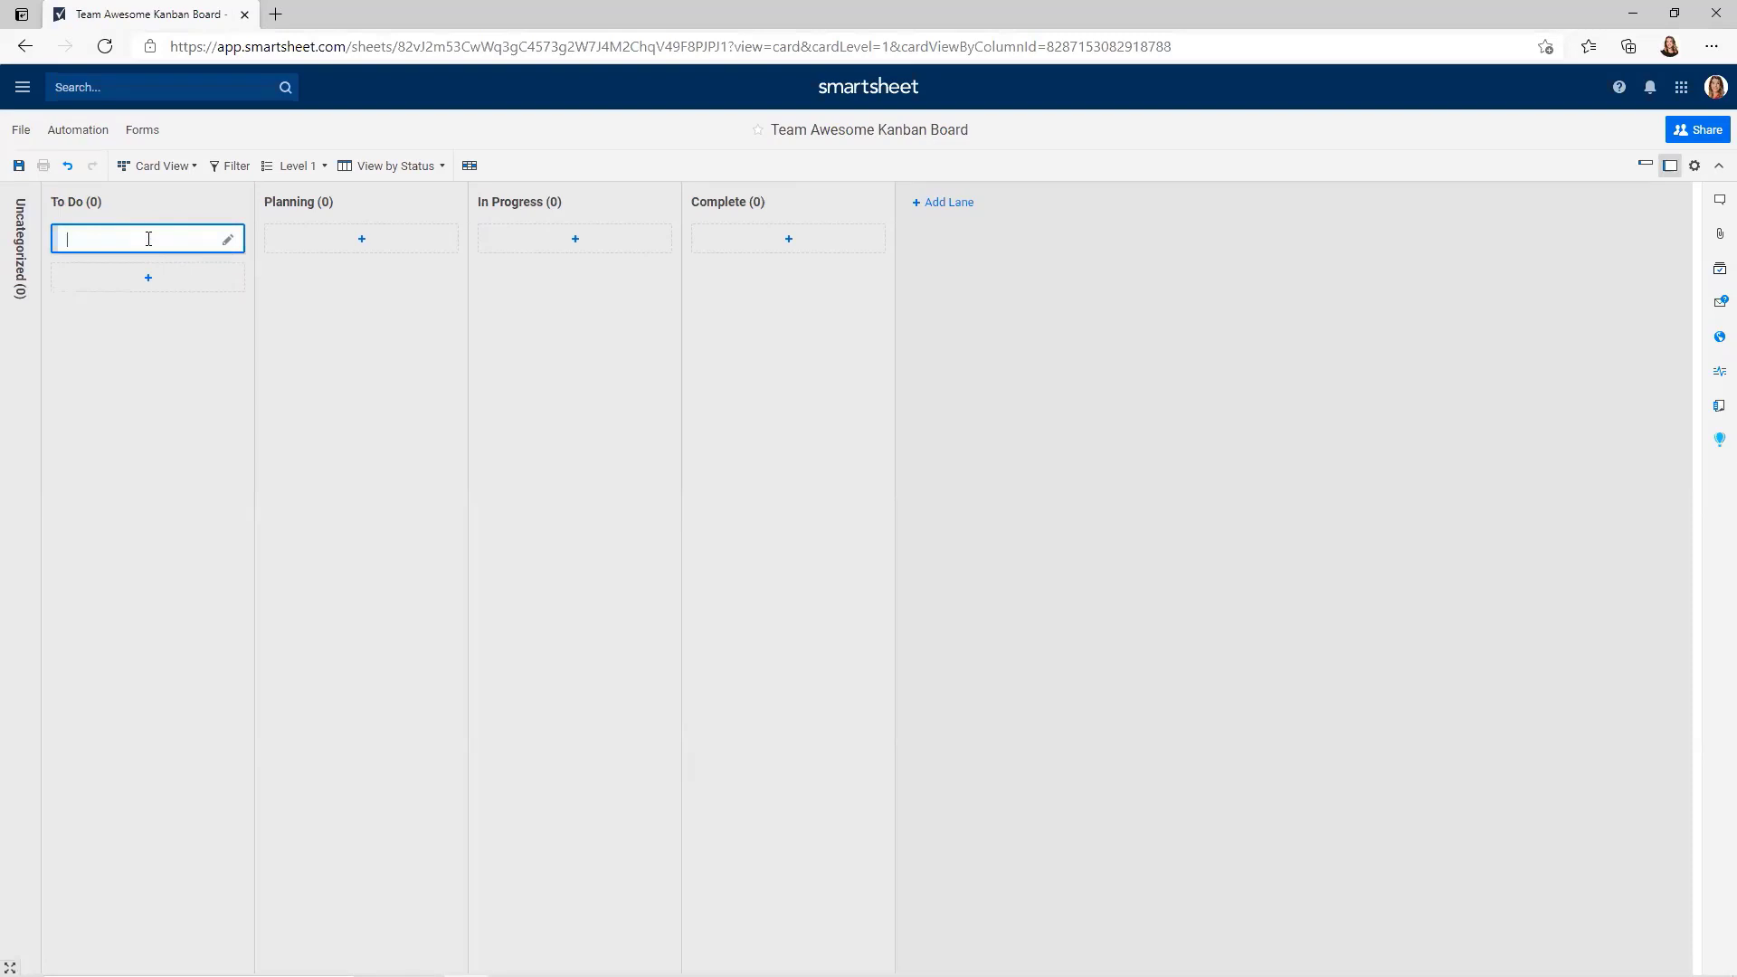
pyautogui.click(228, 241)
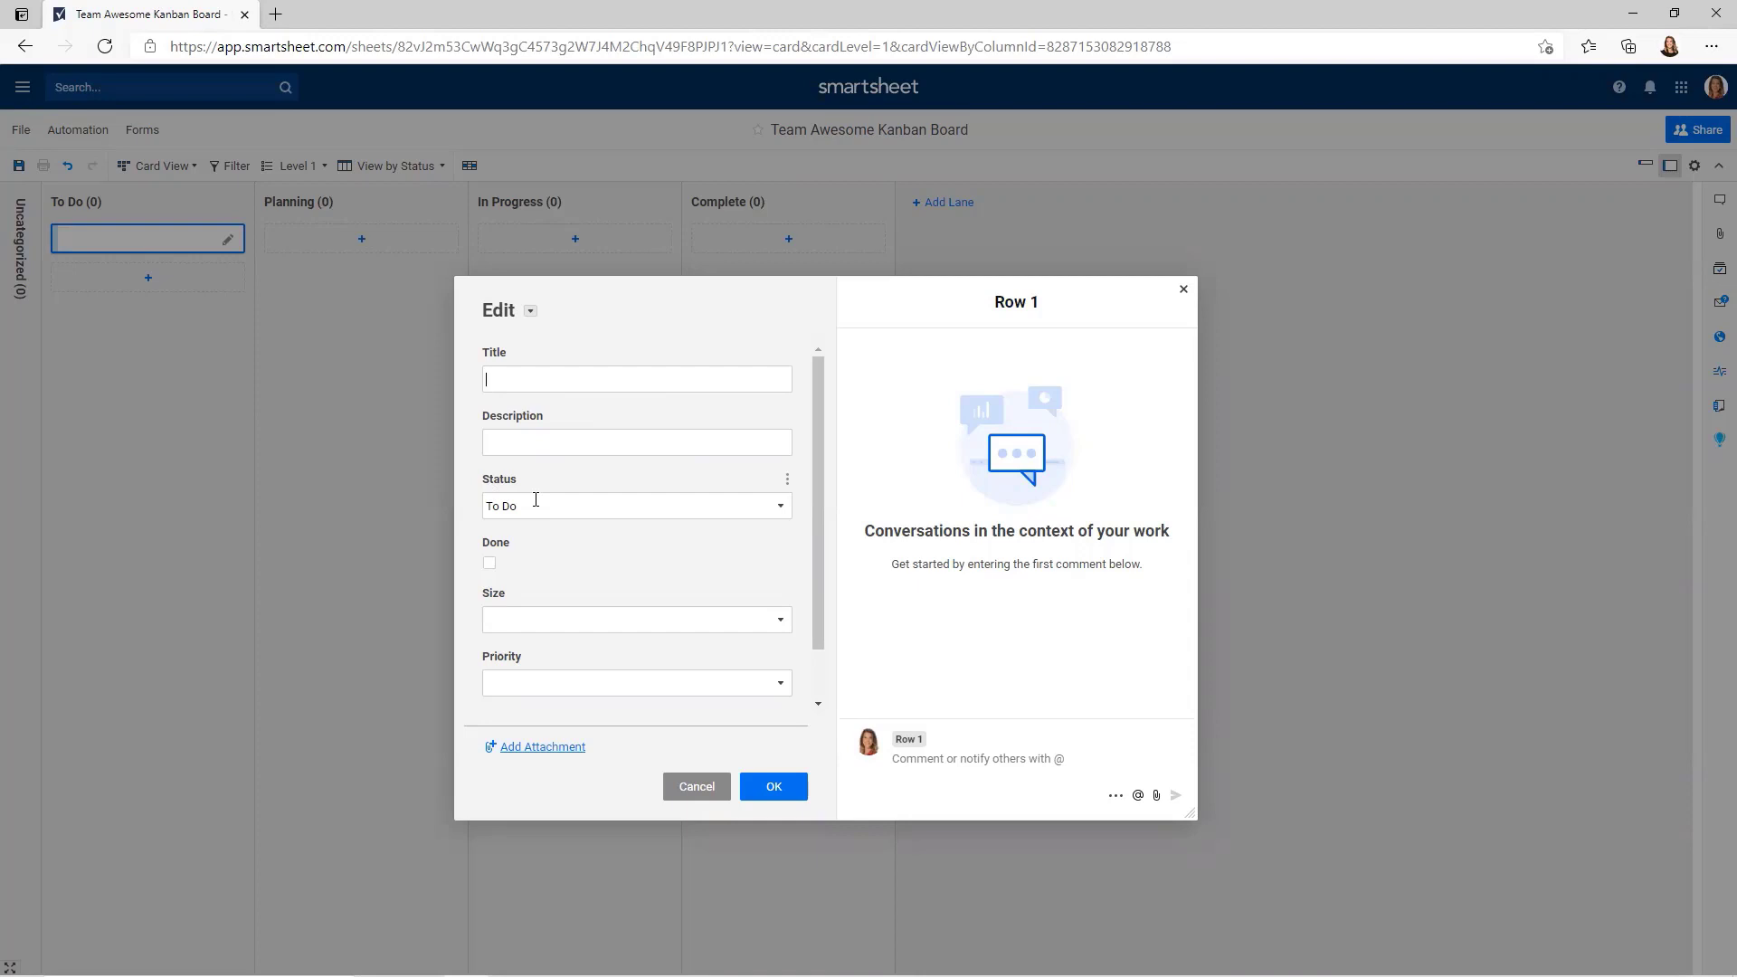
pyautogui.scroll(-1, 566, 536)
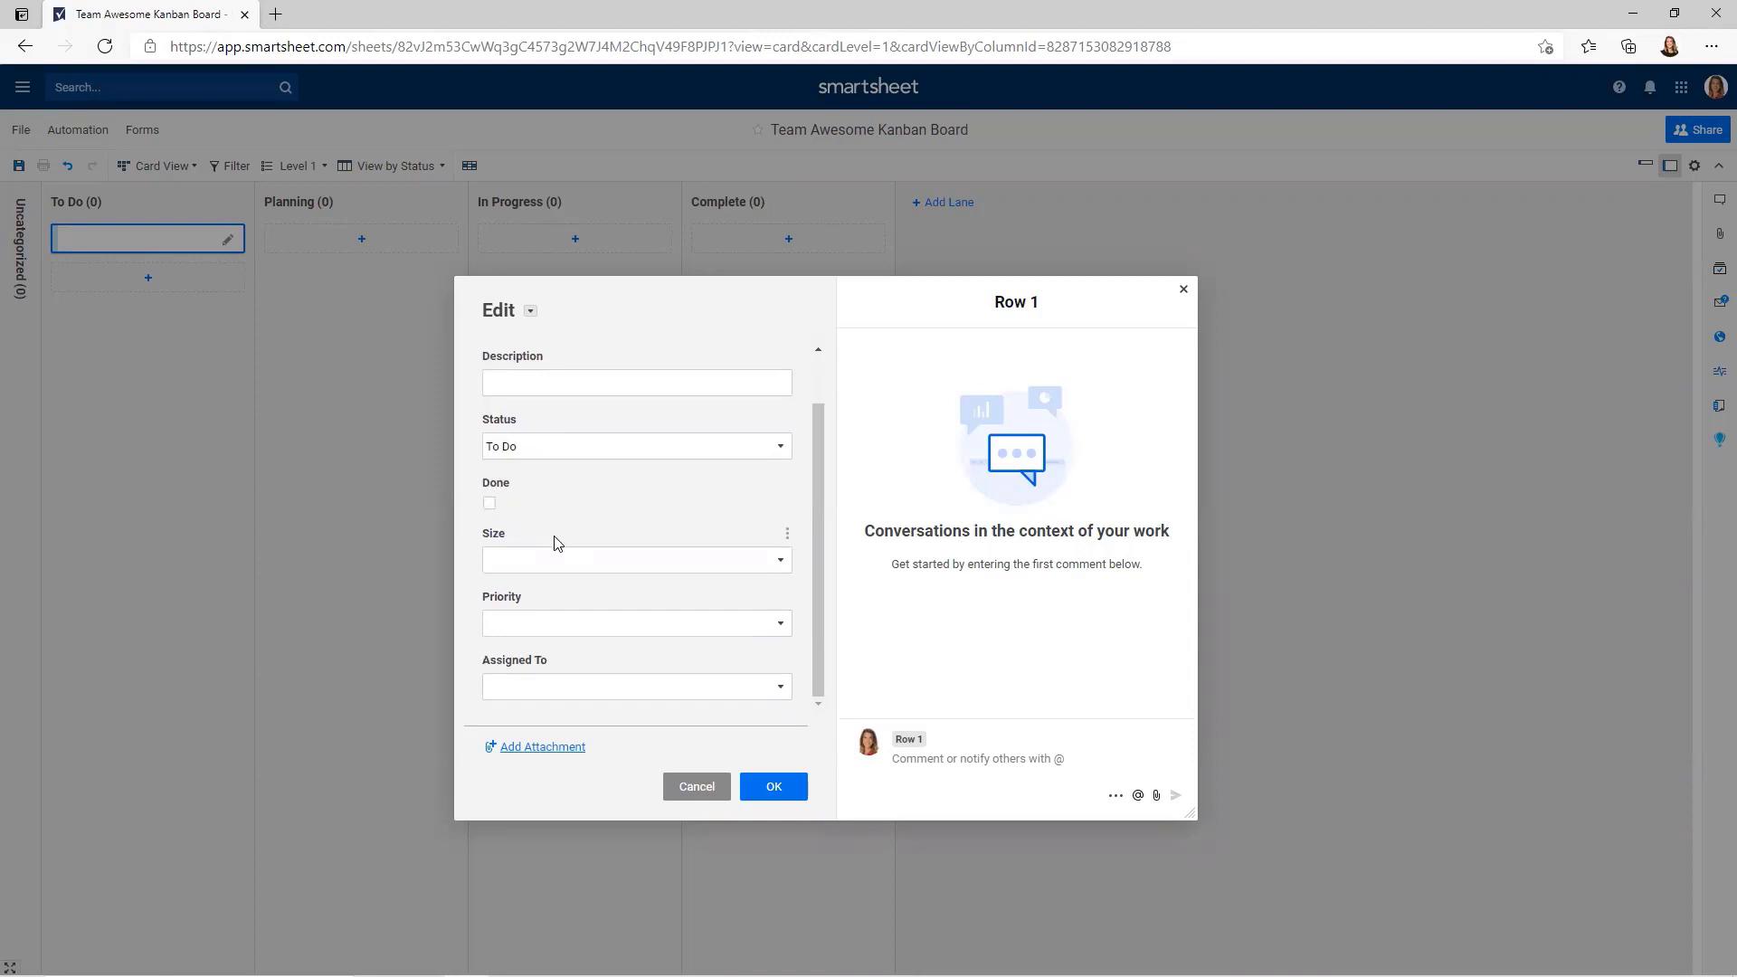
pyautogui.click(781, 562)
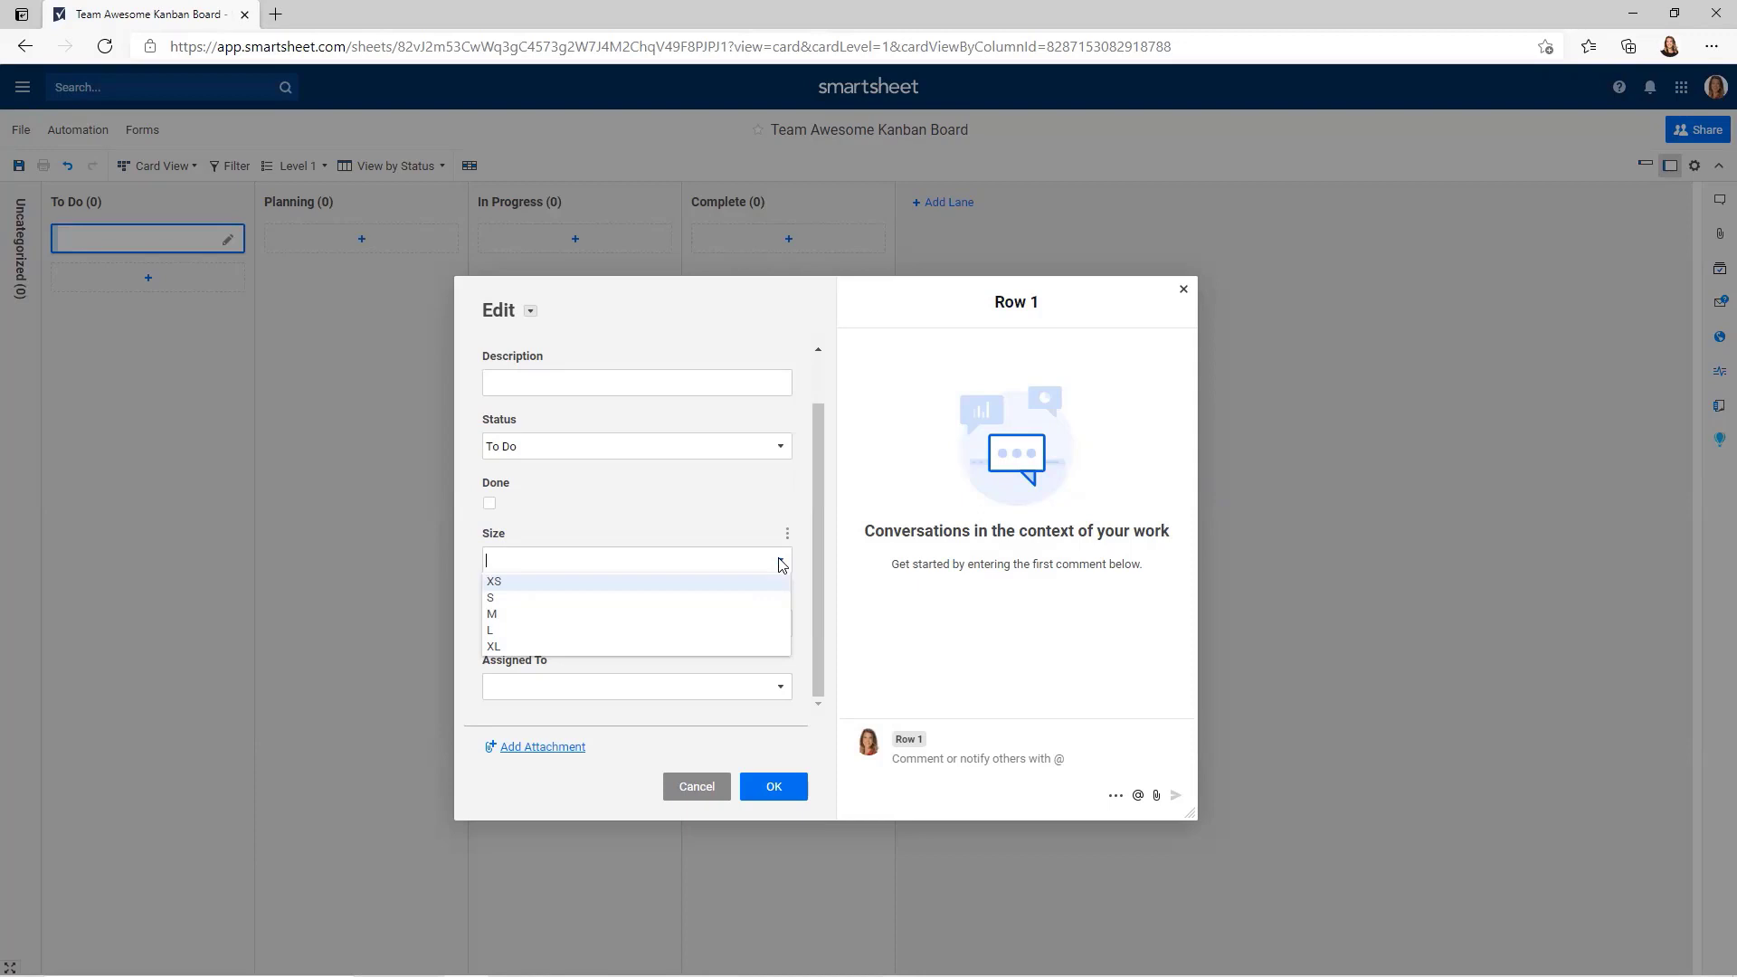
pyautogui.click(736, 529)
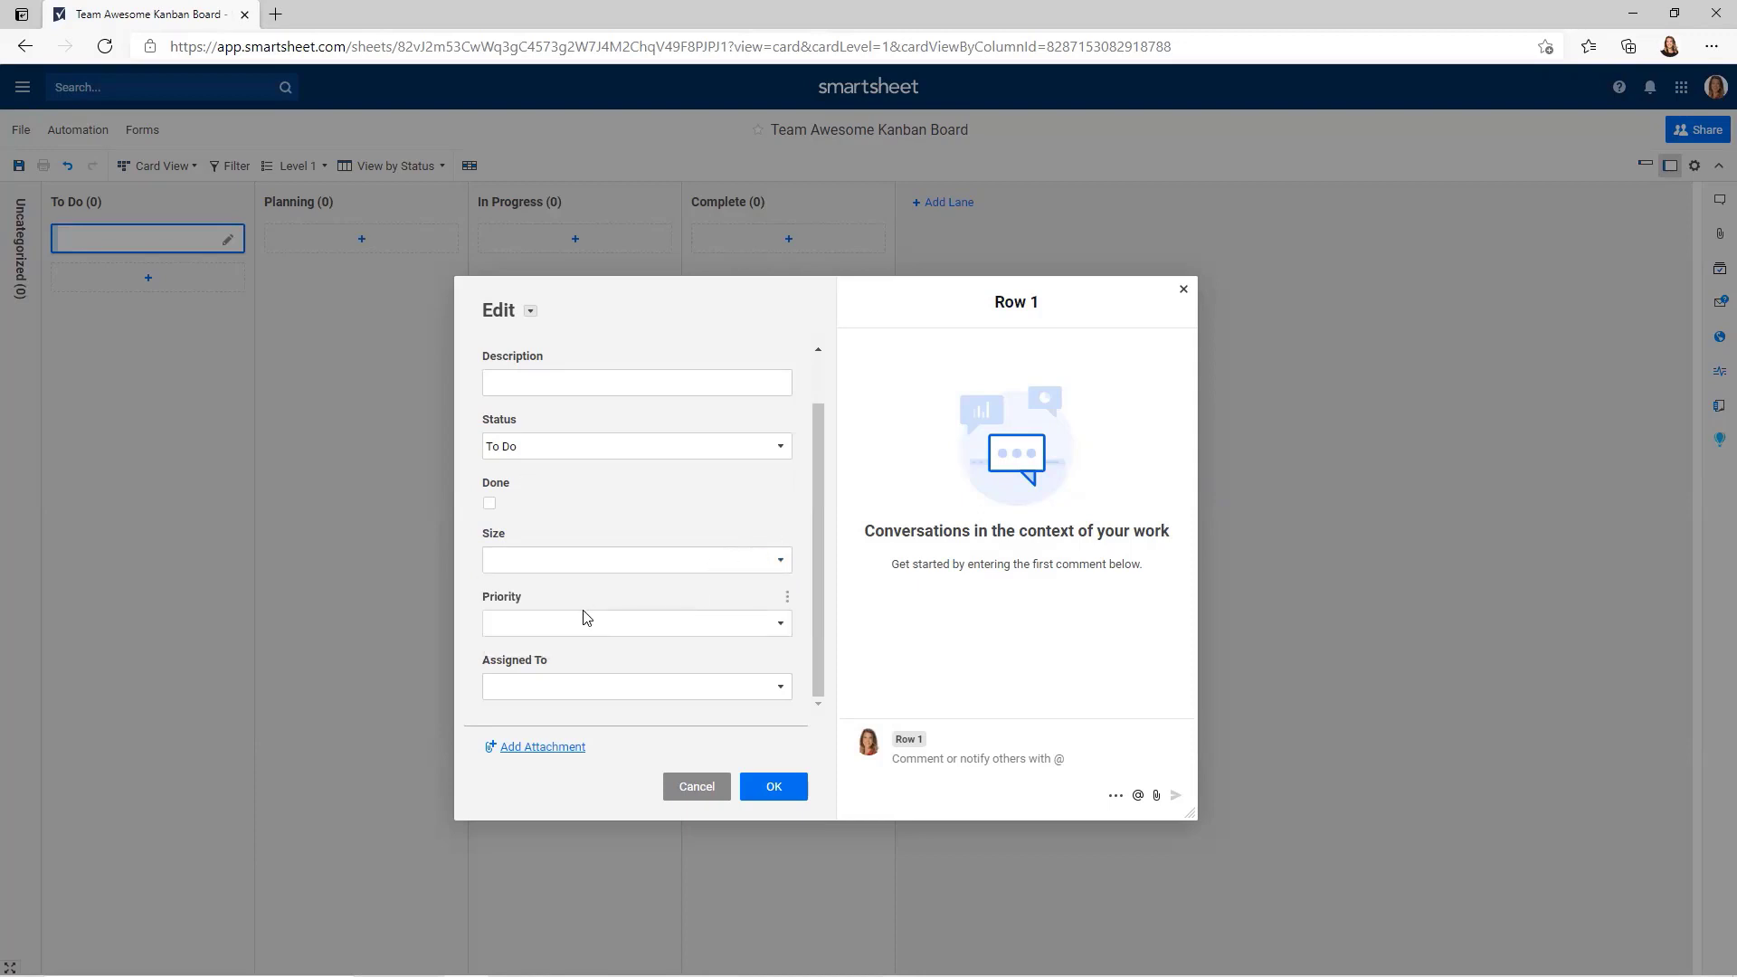
pyautogui.click(782, 626)
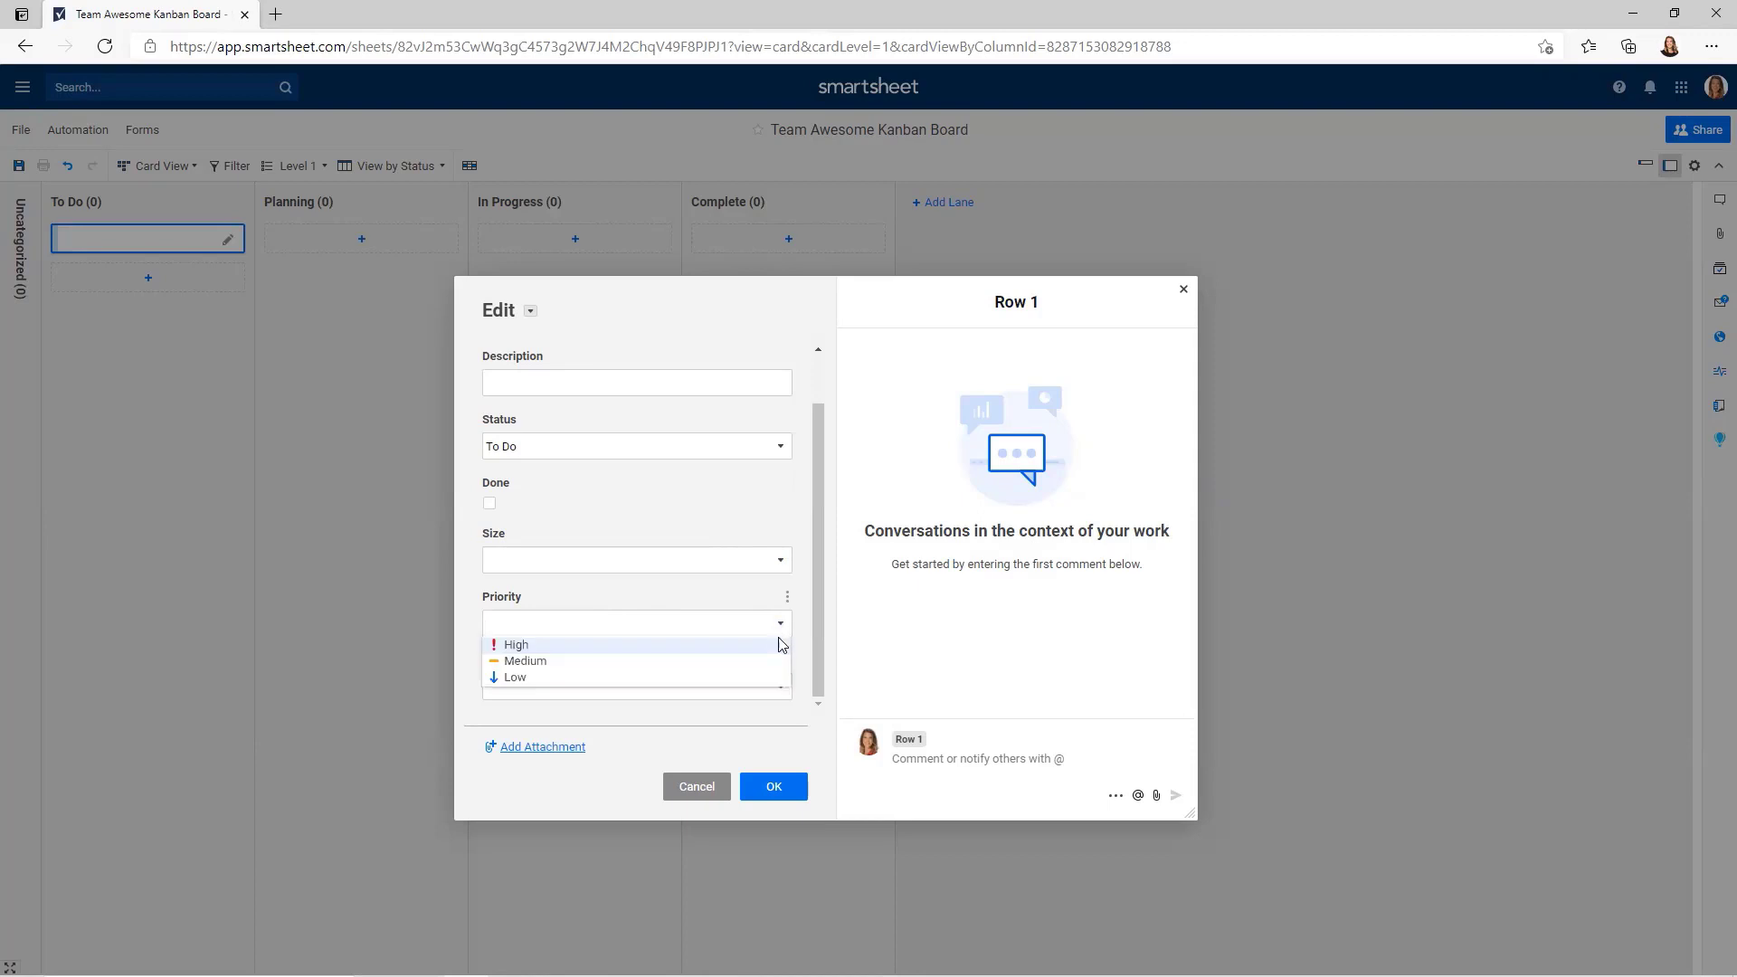
pyautogui.click(804, 599)
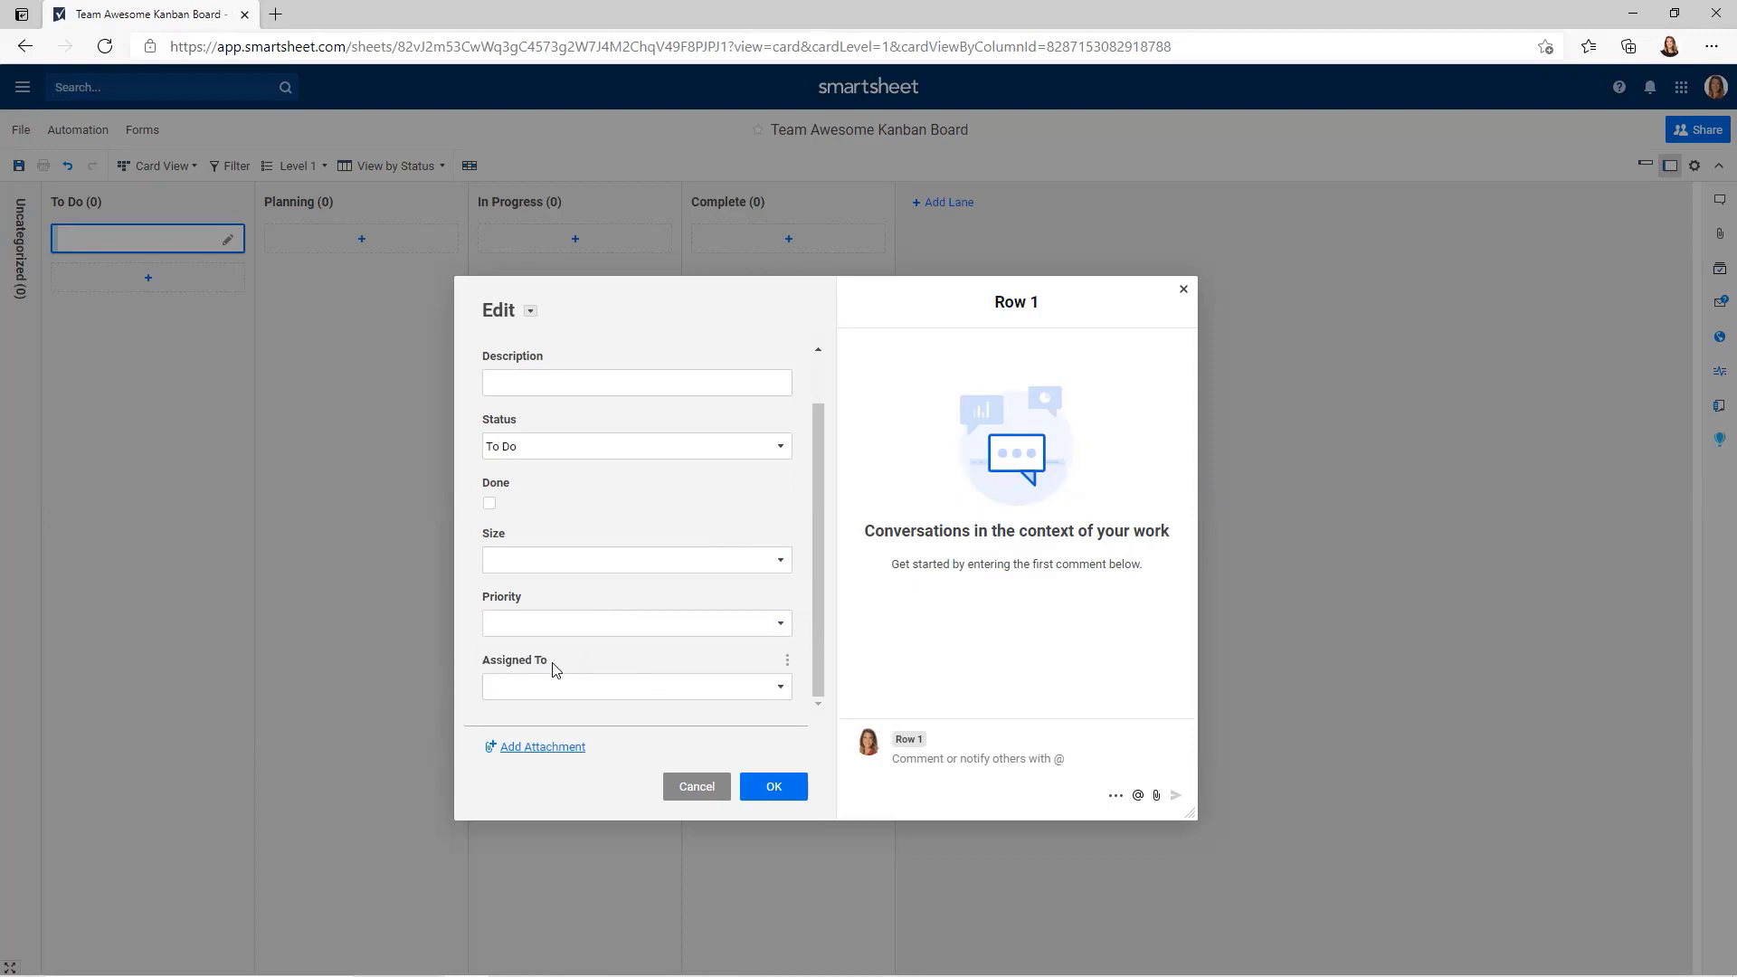
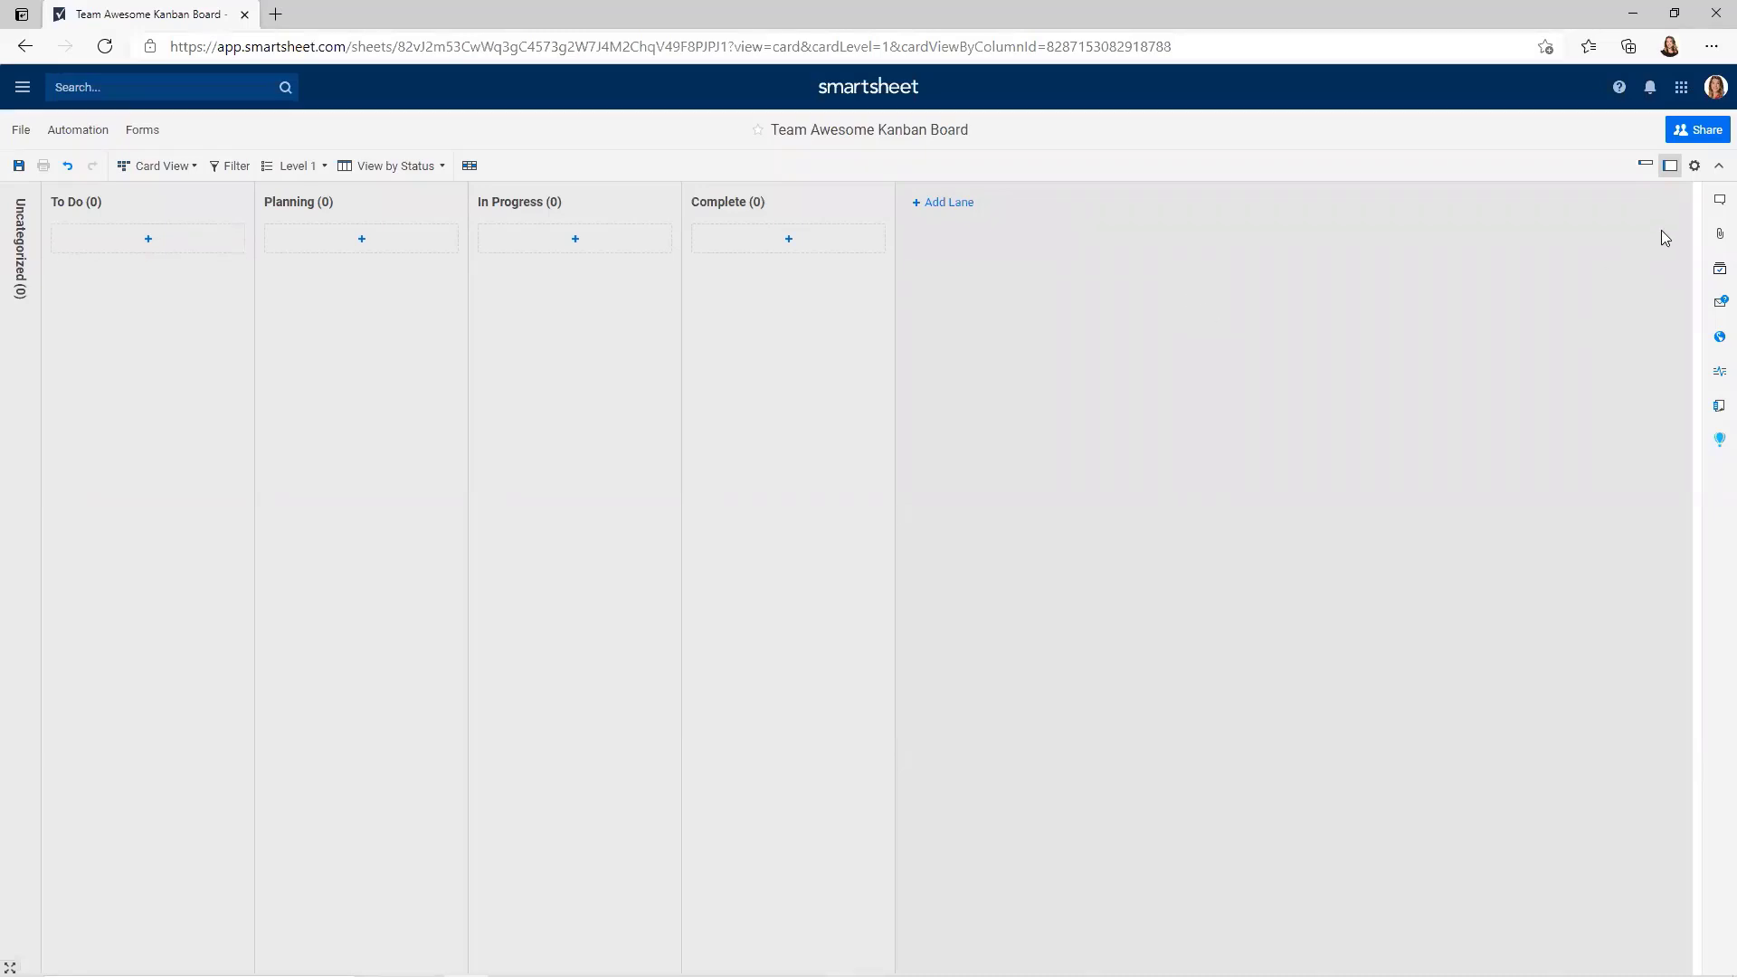
# - Open the card view settings and switch the display of the Status field off and back on
pyautogui.click(1696, 168)
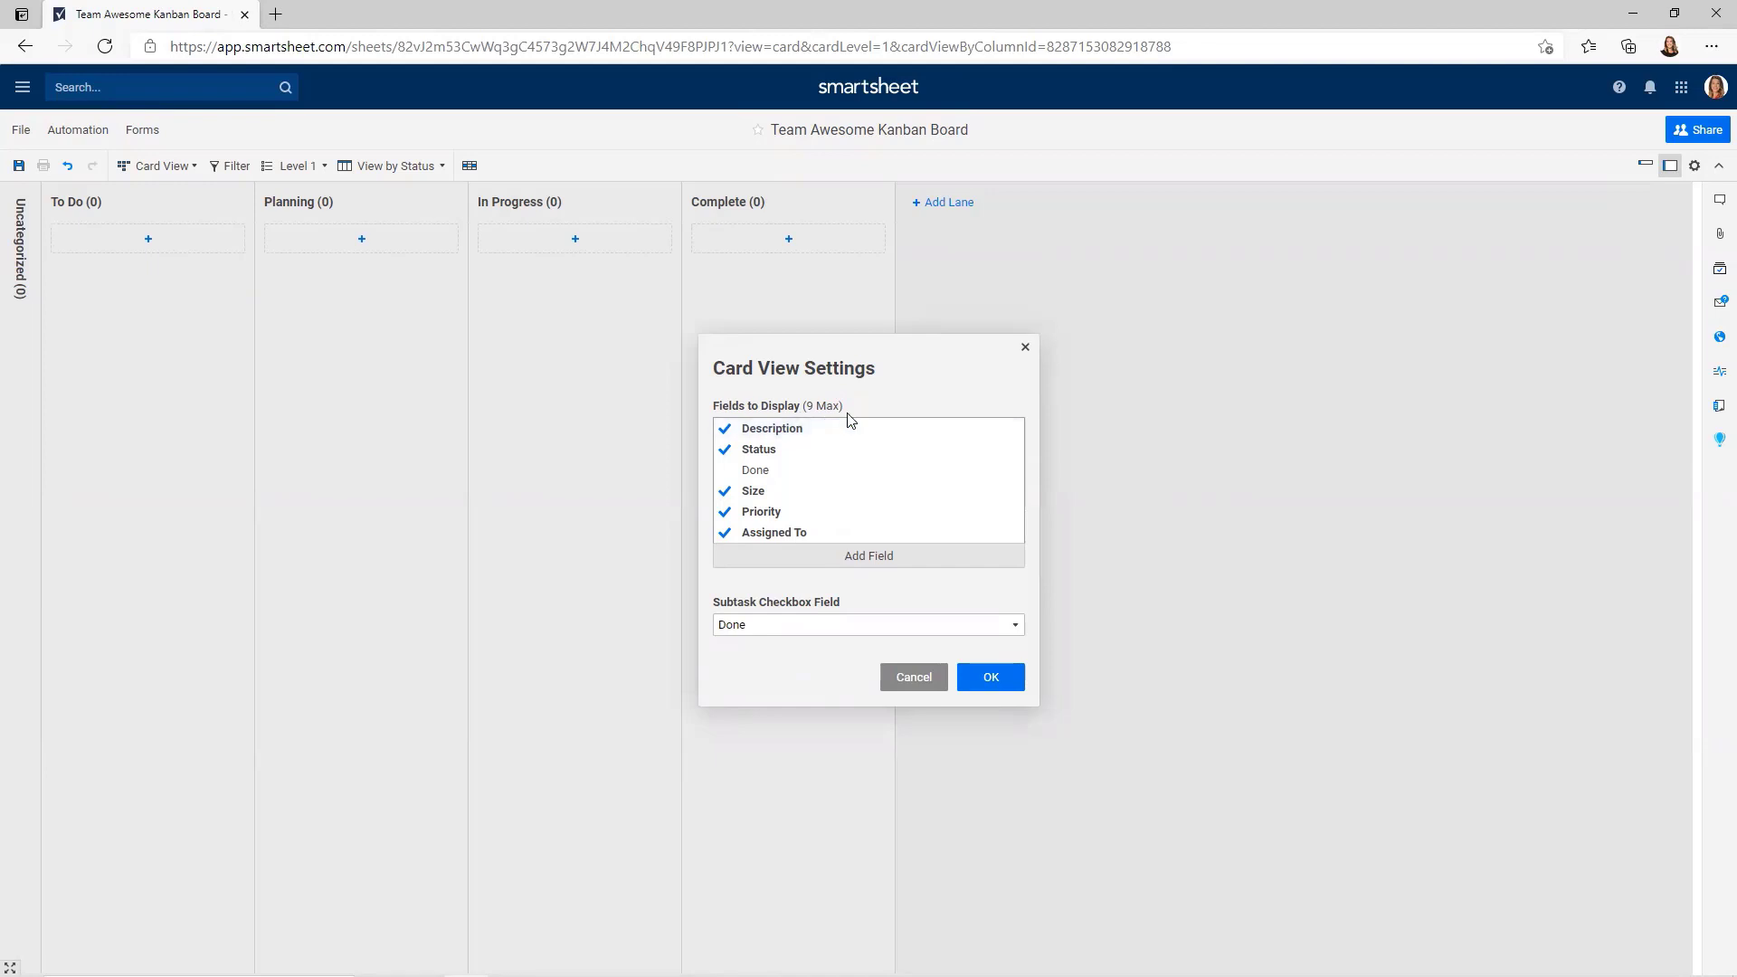
pyautogui.click(768, 449)
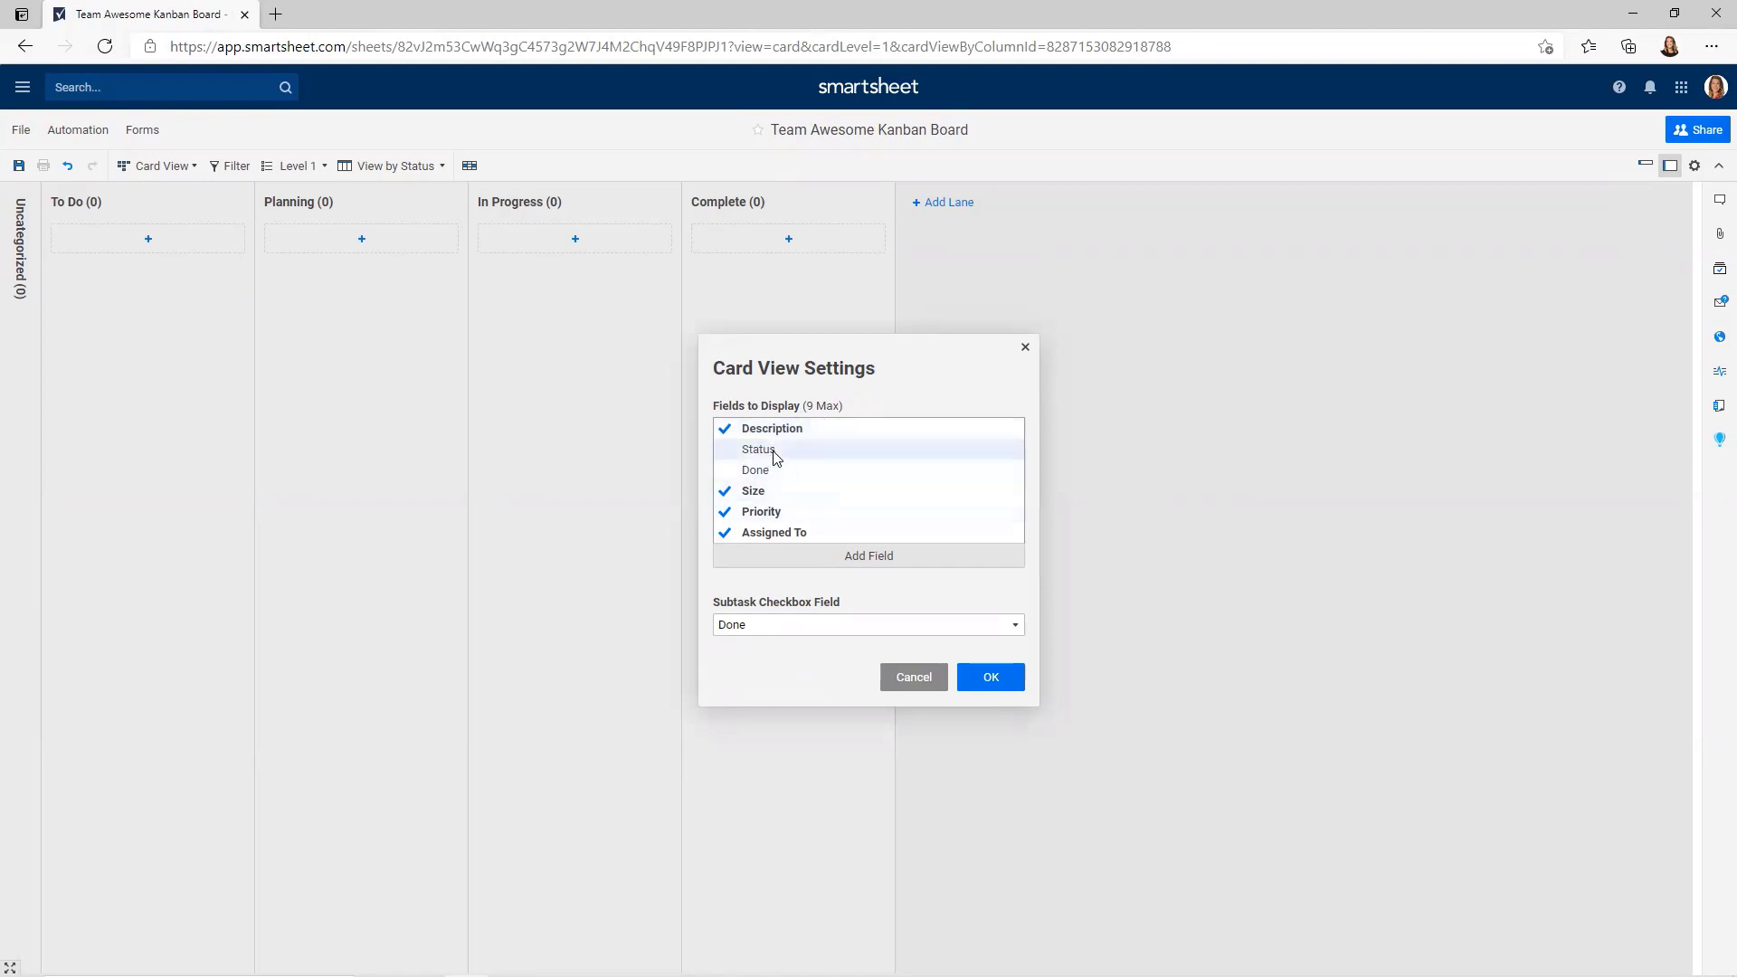
pyautogui.click(775, 458)
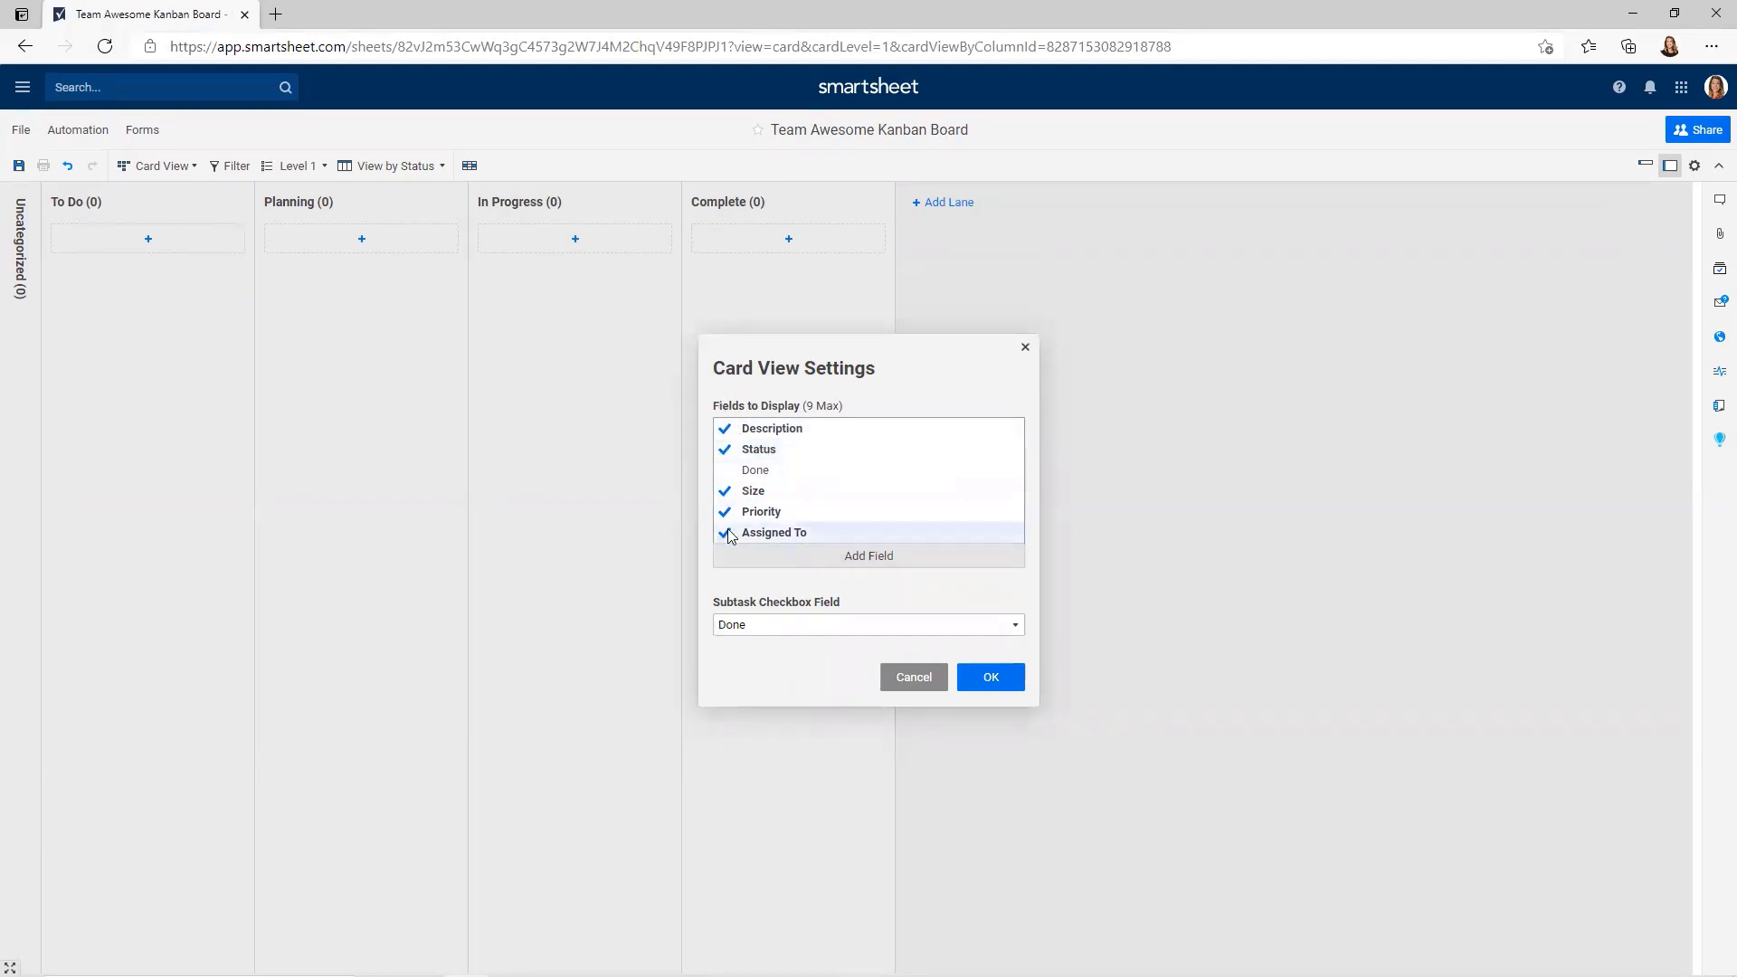
pyautogui.click(770, 451)
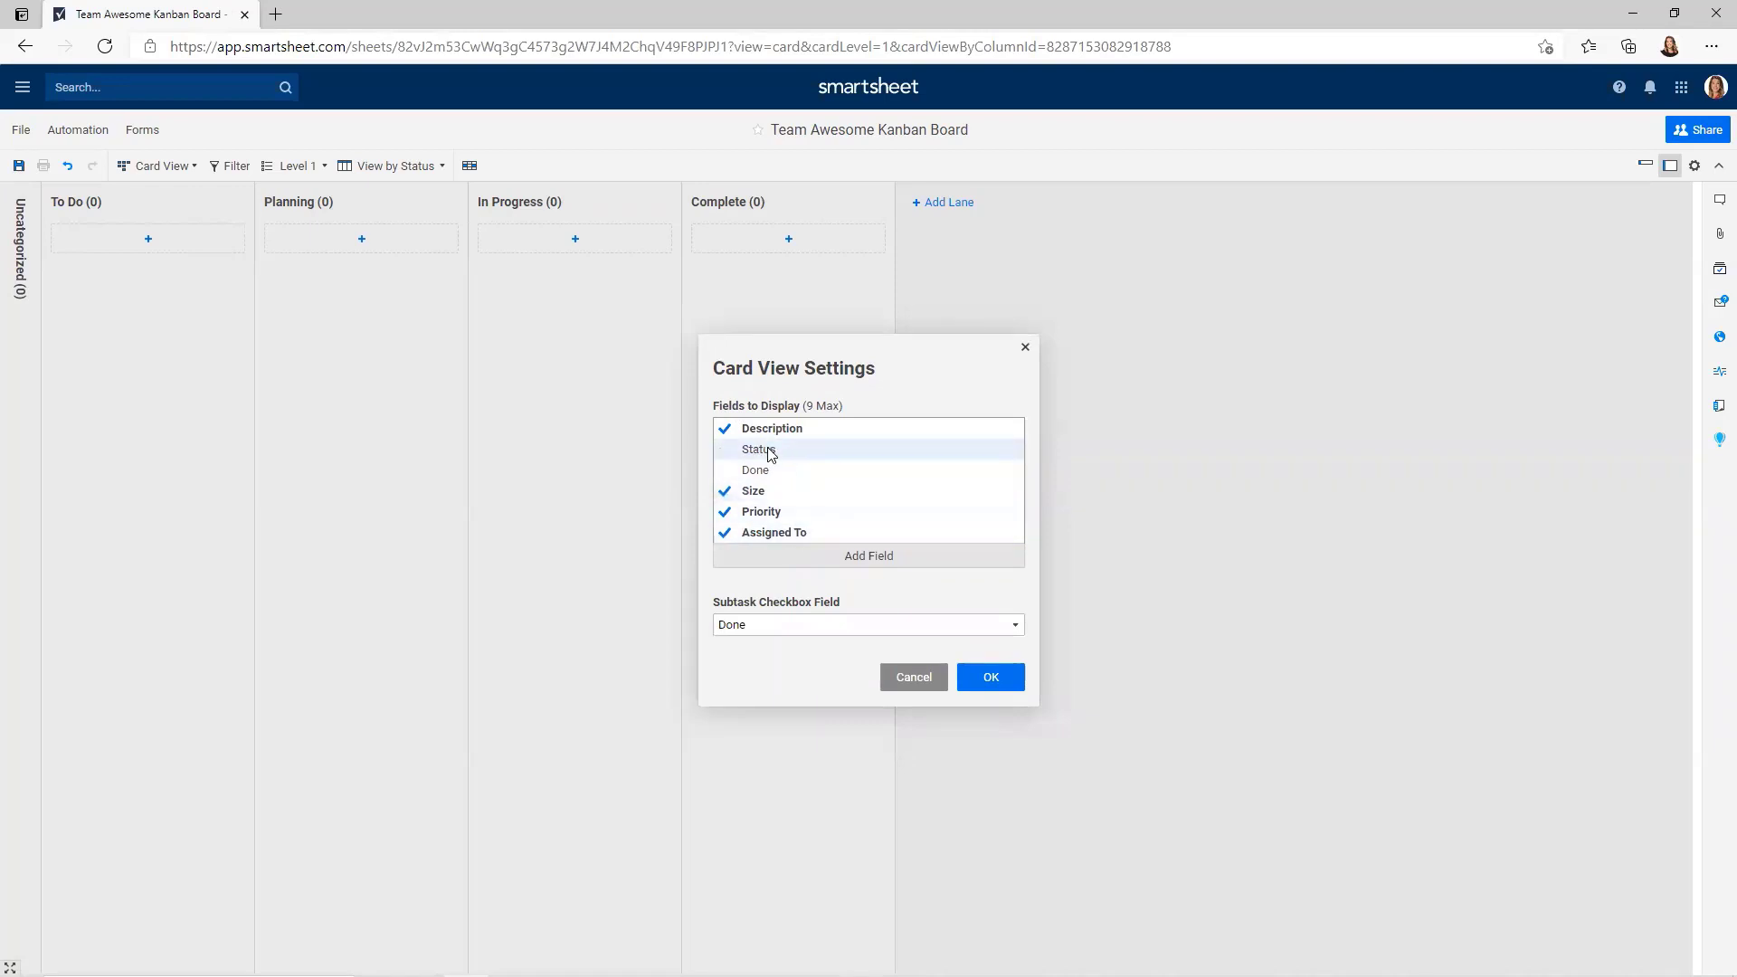
pyautogui.click(771, 454)
# - Add a field named "Assigned Date" with the Date column type, restricted to dates only
pyautogui.click(878, 554)
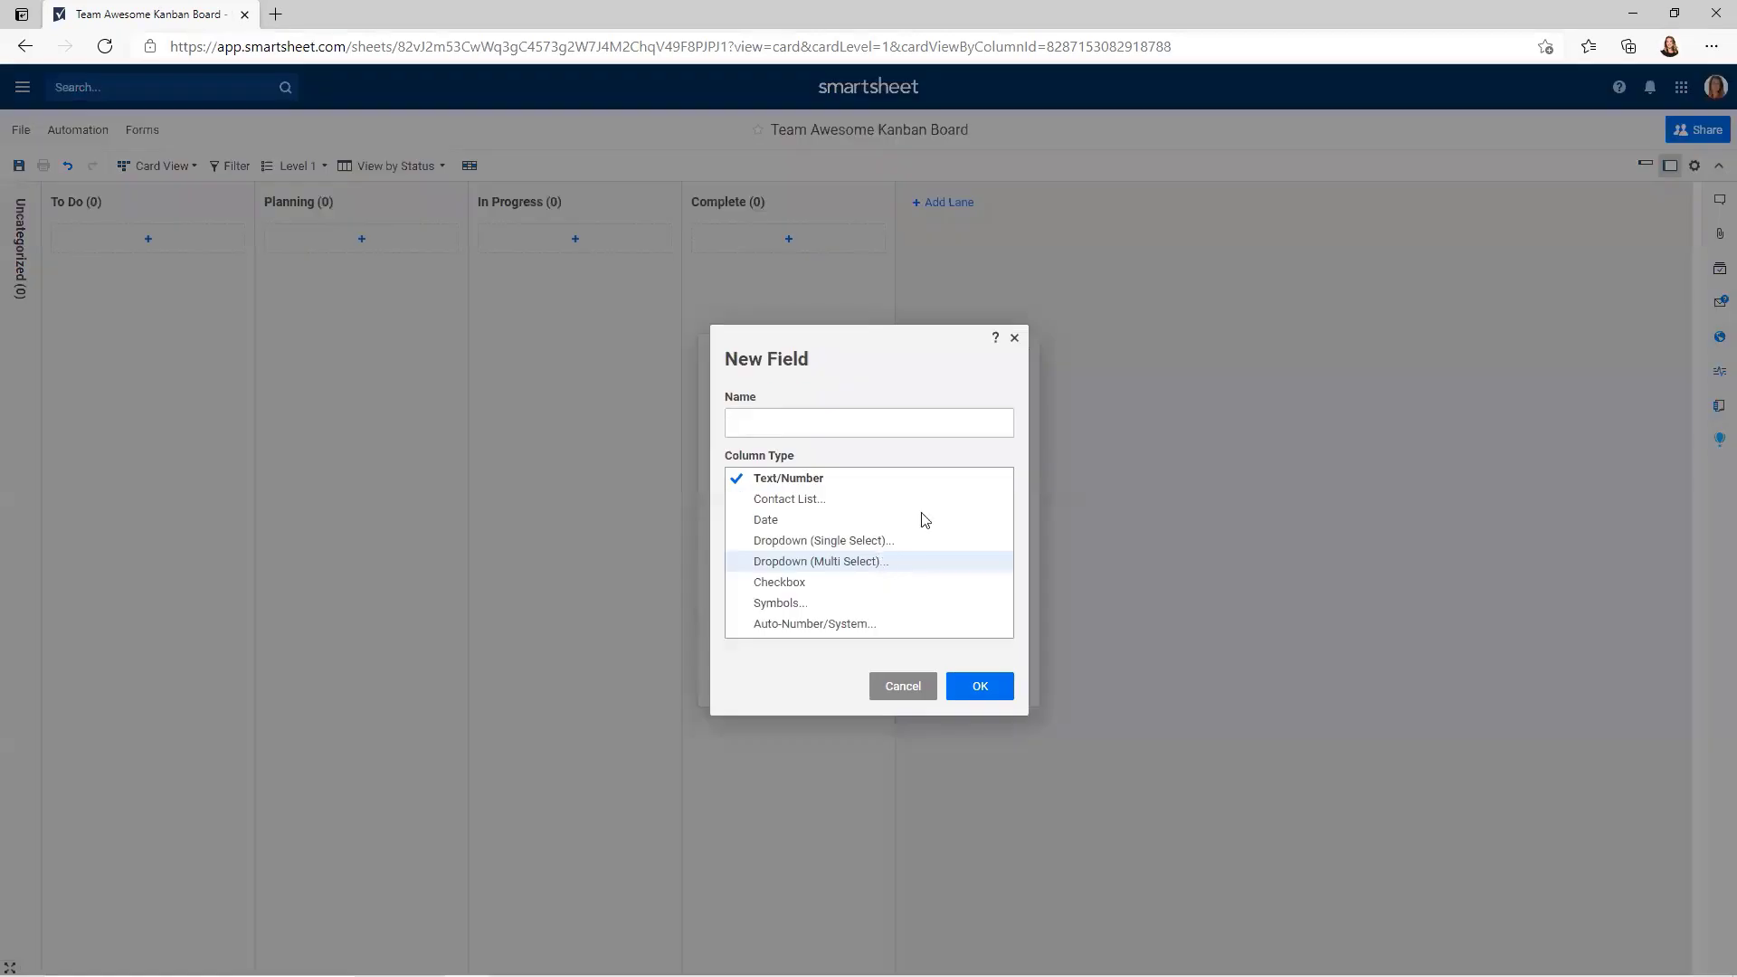
pyautogui.write('Assig')
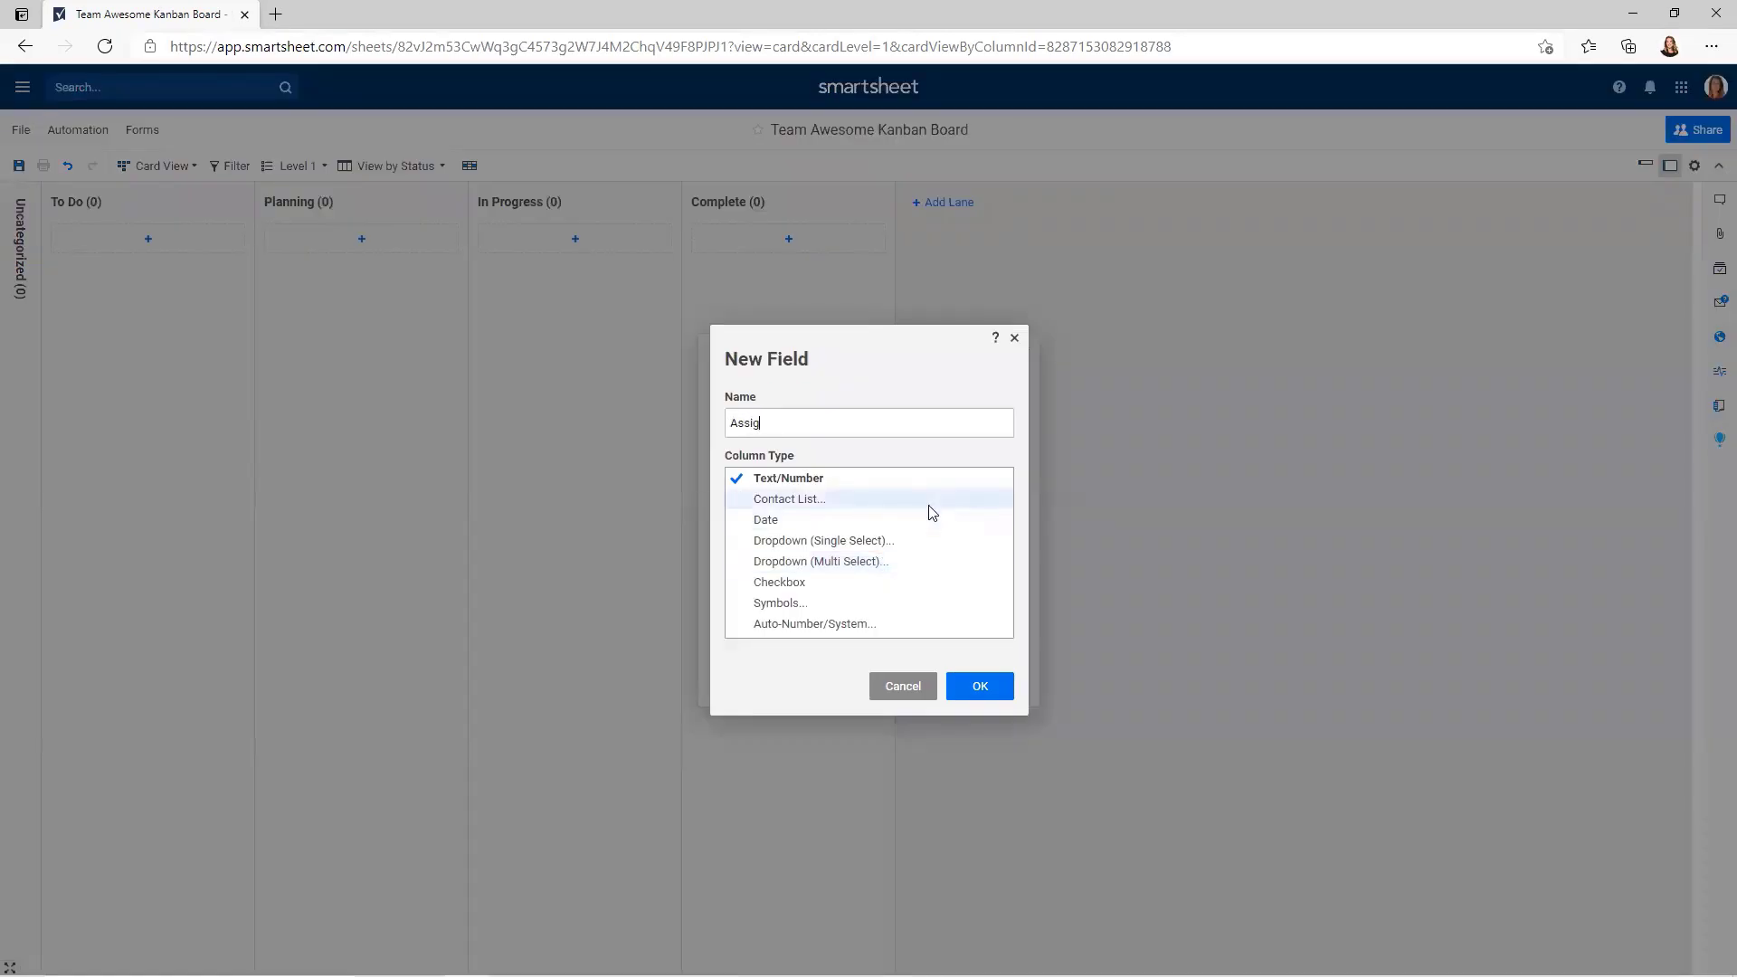
pyautogui.write('ned Date')
pyautogui.click(865, 523)
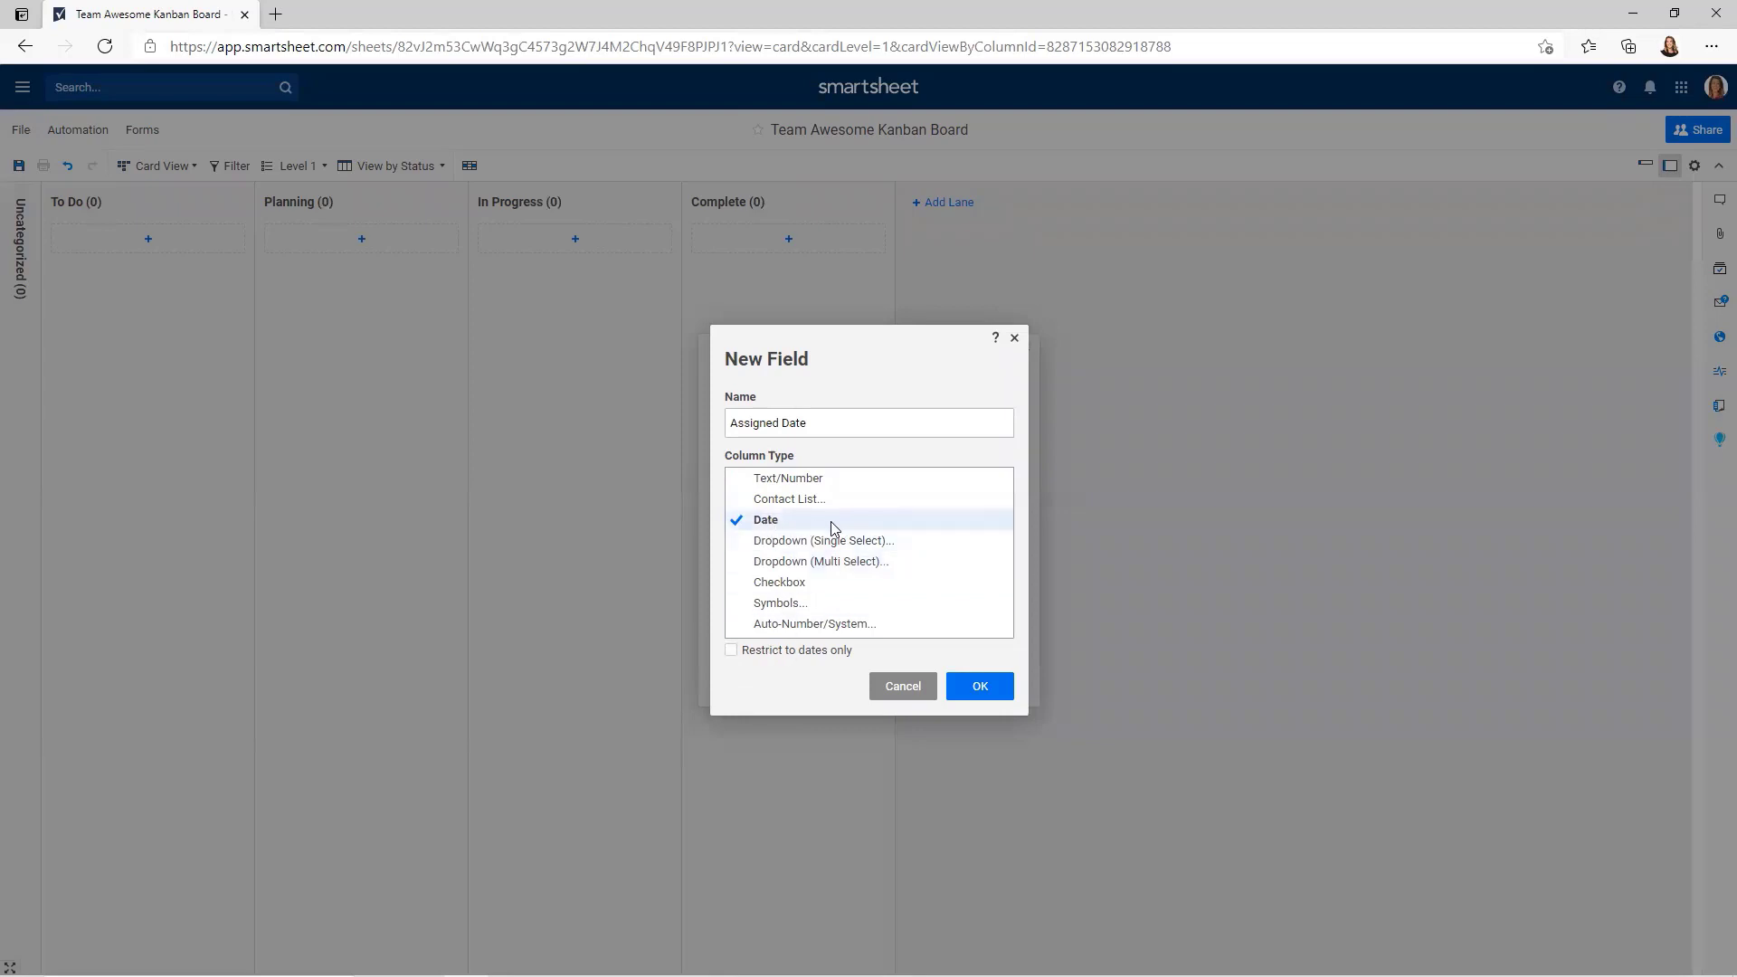
pyautogui.click(808, 651)
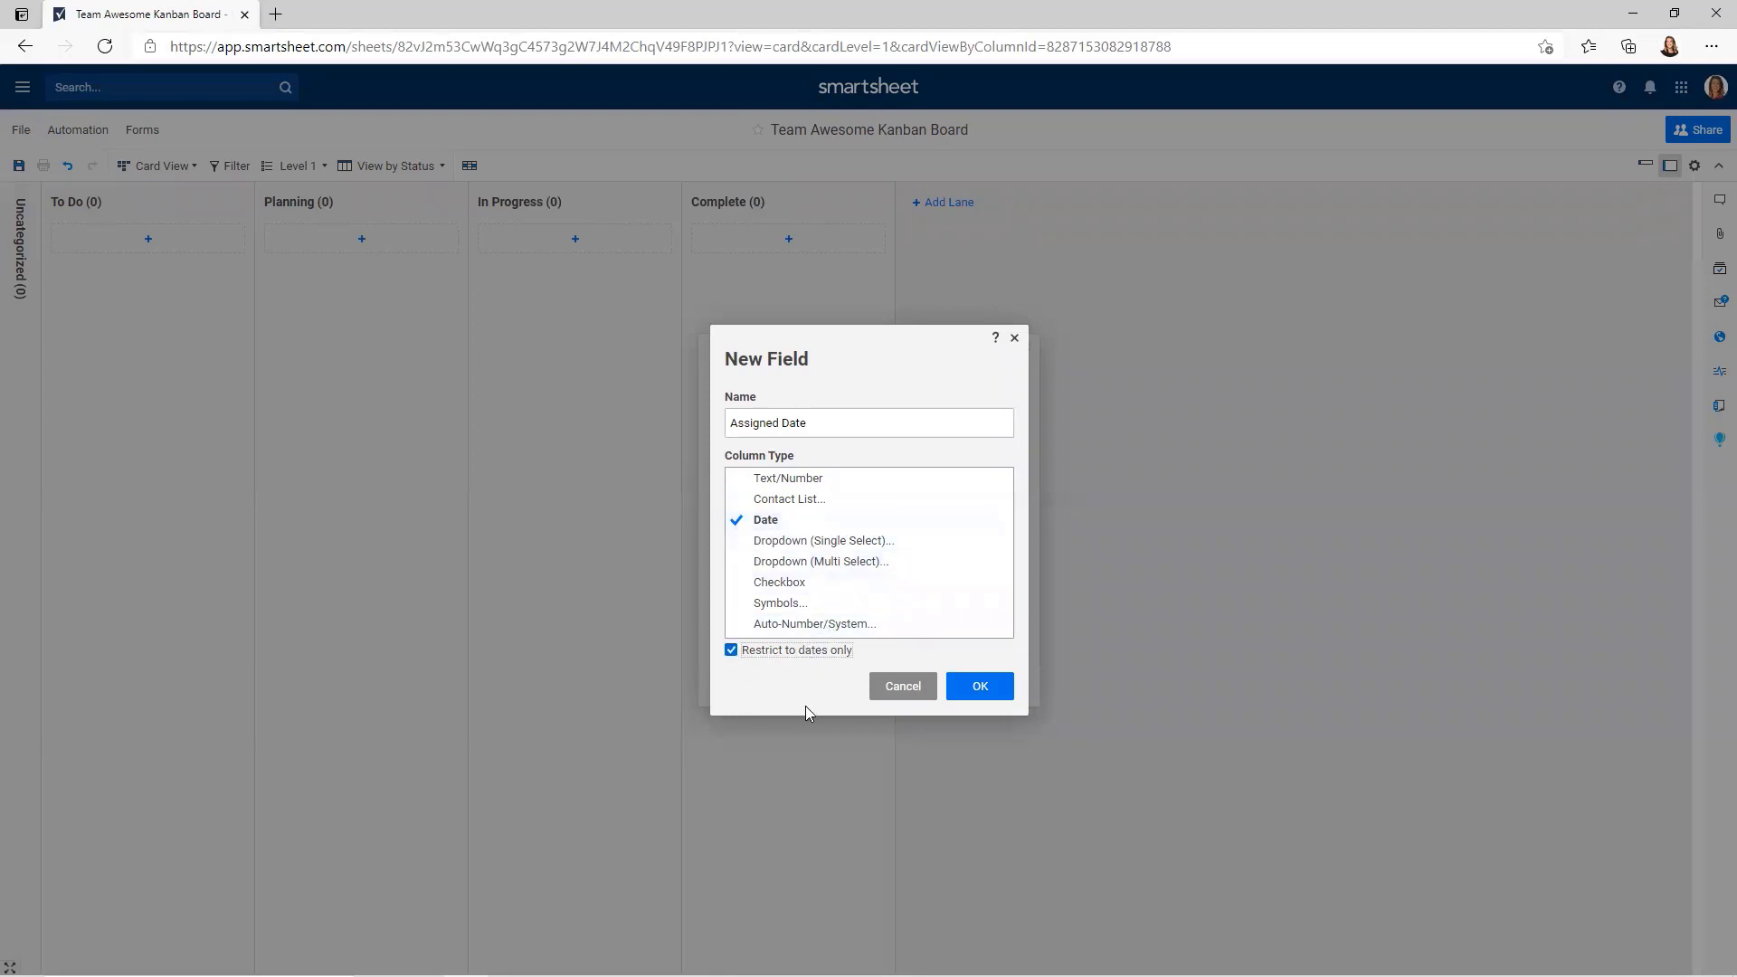
pyautogui.click(980, 687)
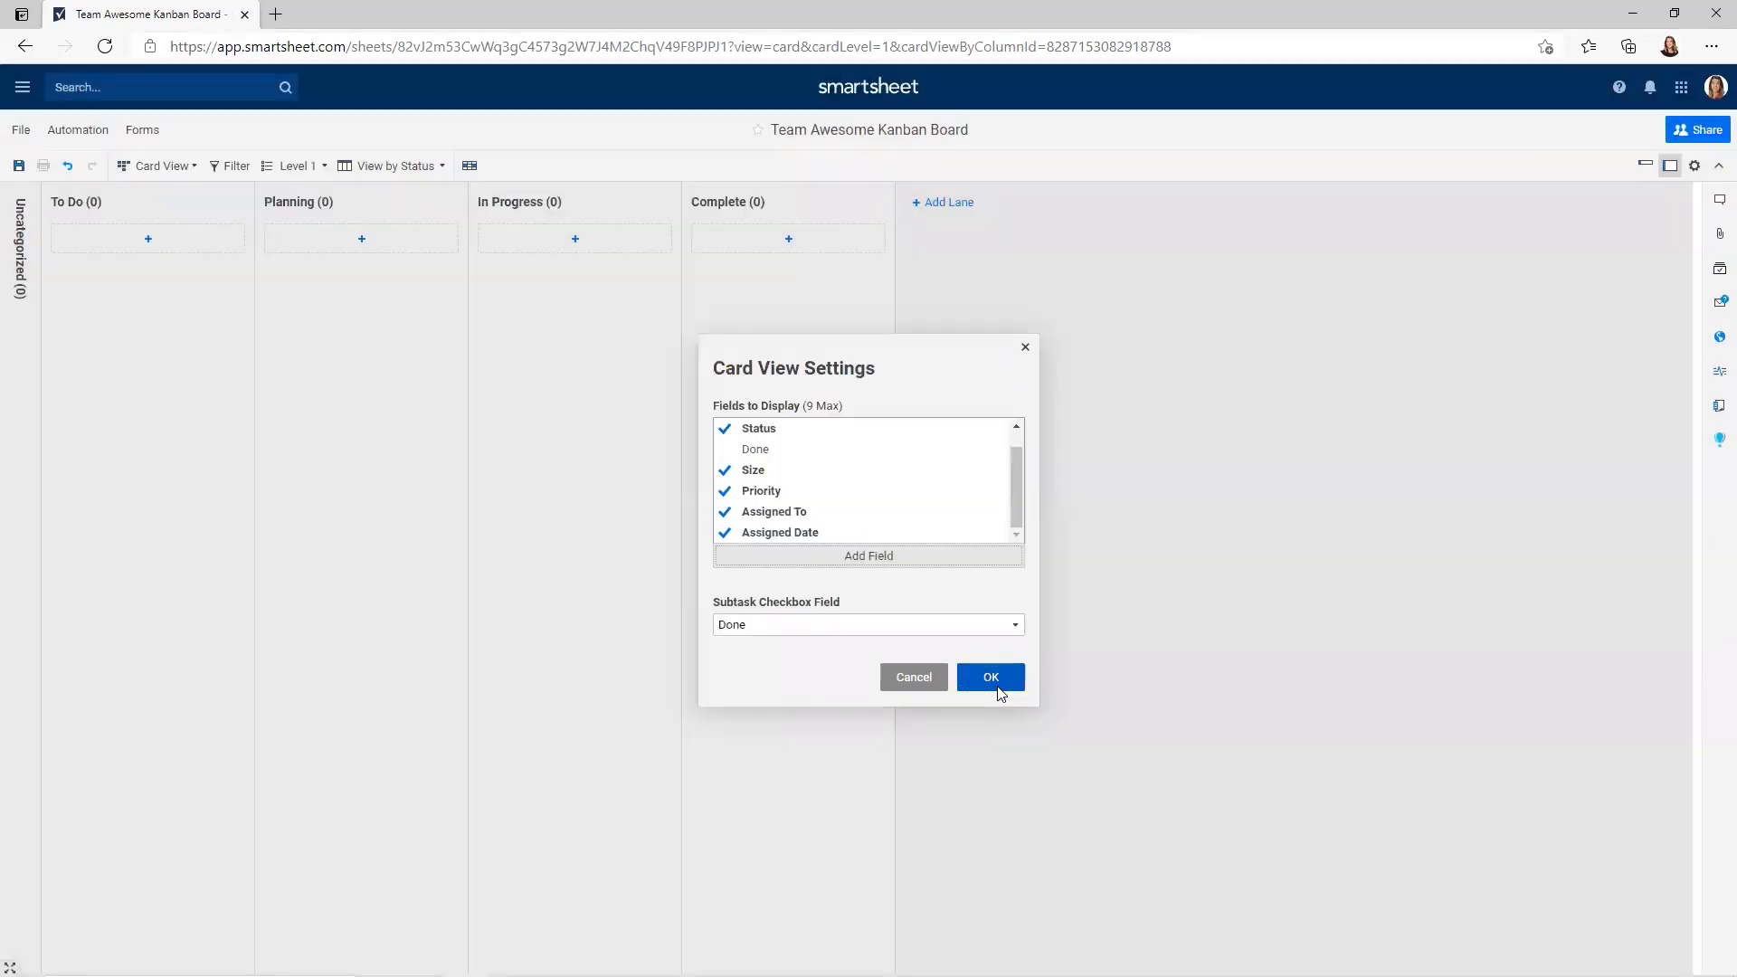
# - Add a "Due Date" field of the Date type restricted to dates only, and apply the card view settings
pyautogui.click(883, 557)
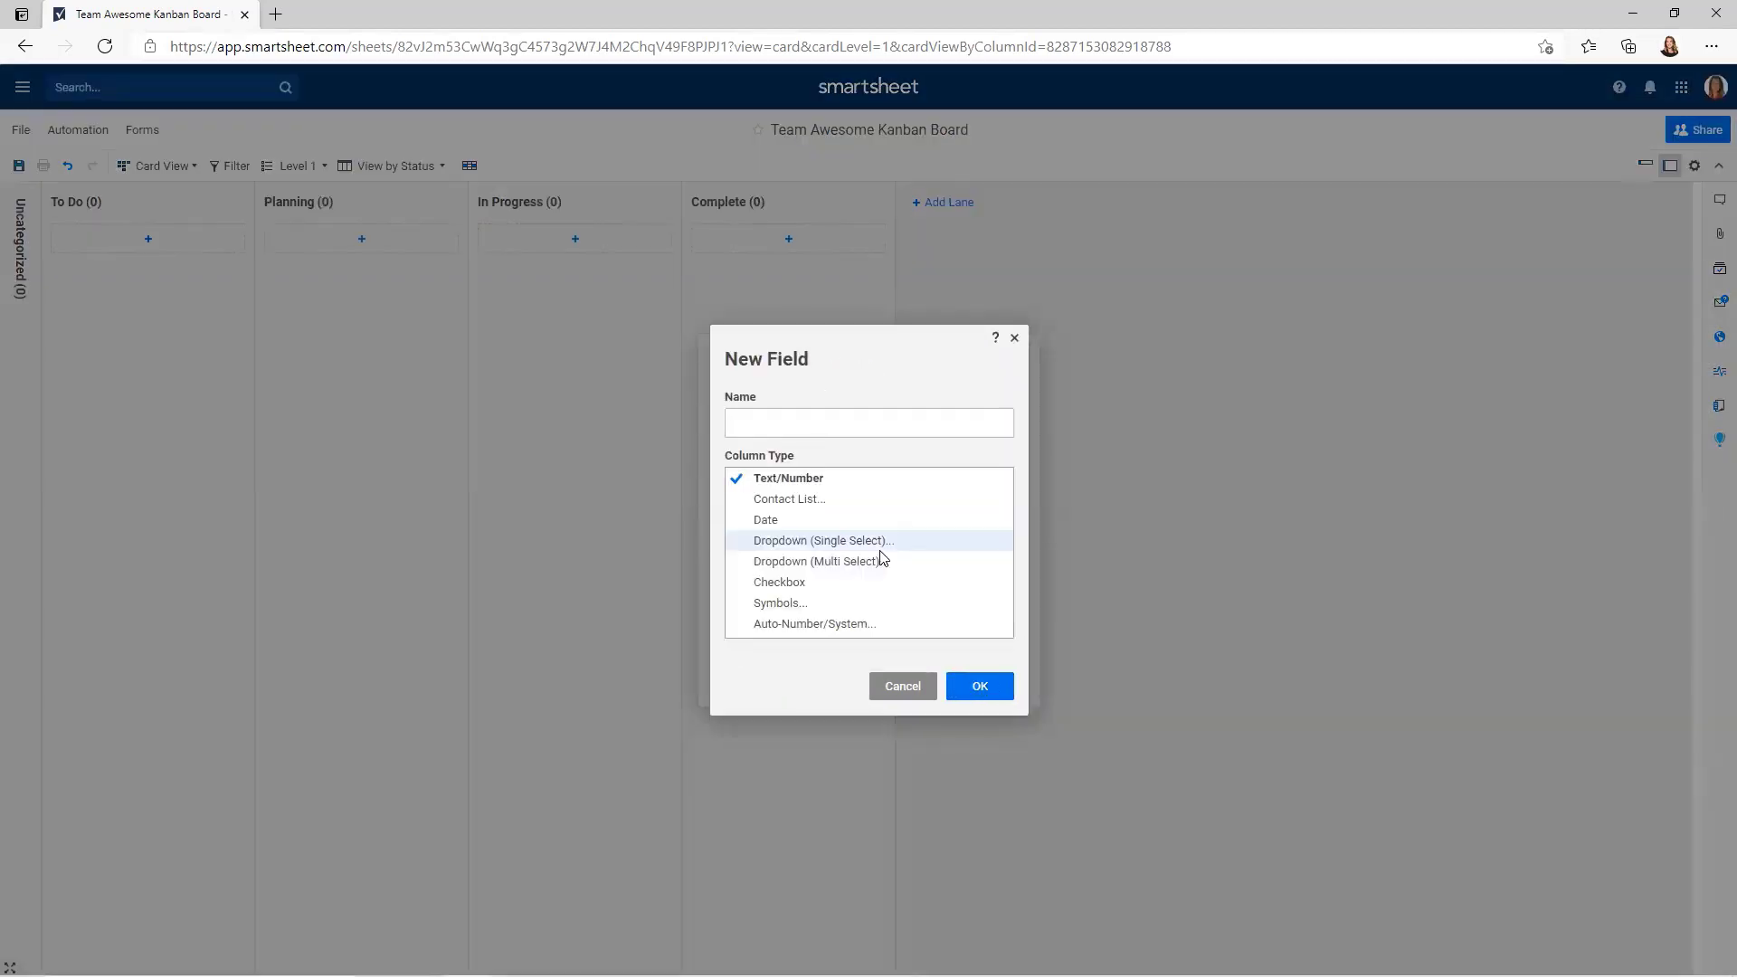
pyautogui.write('Due Date')
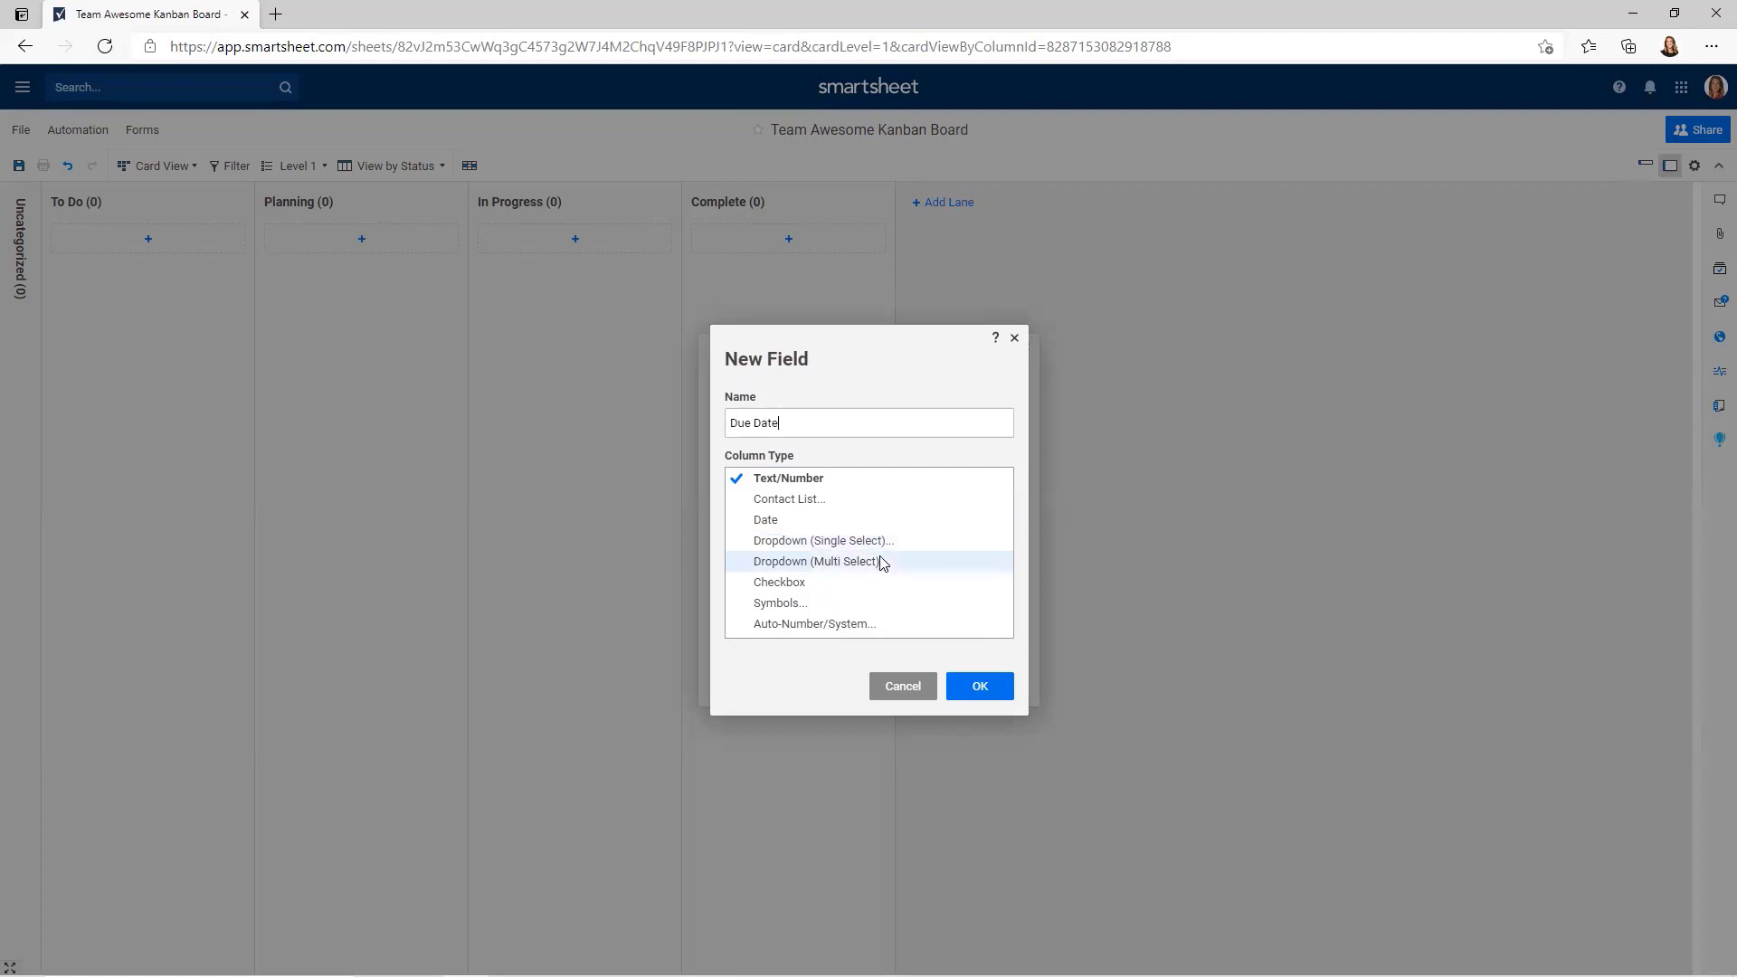
pyautogui.click(832, 522)
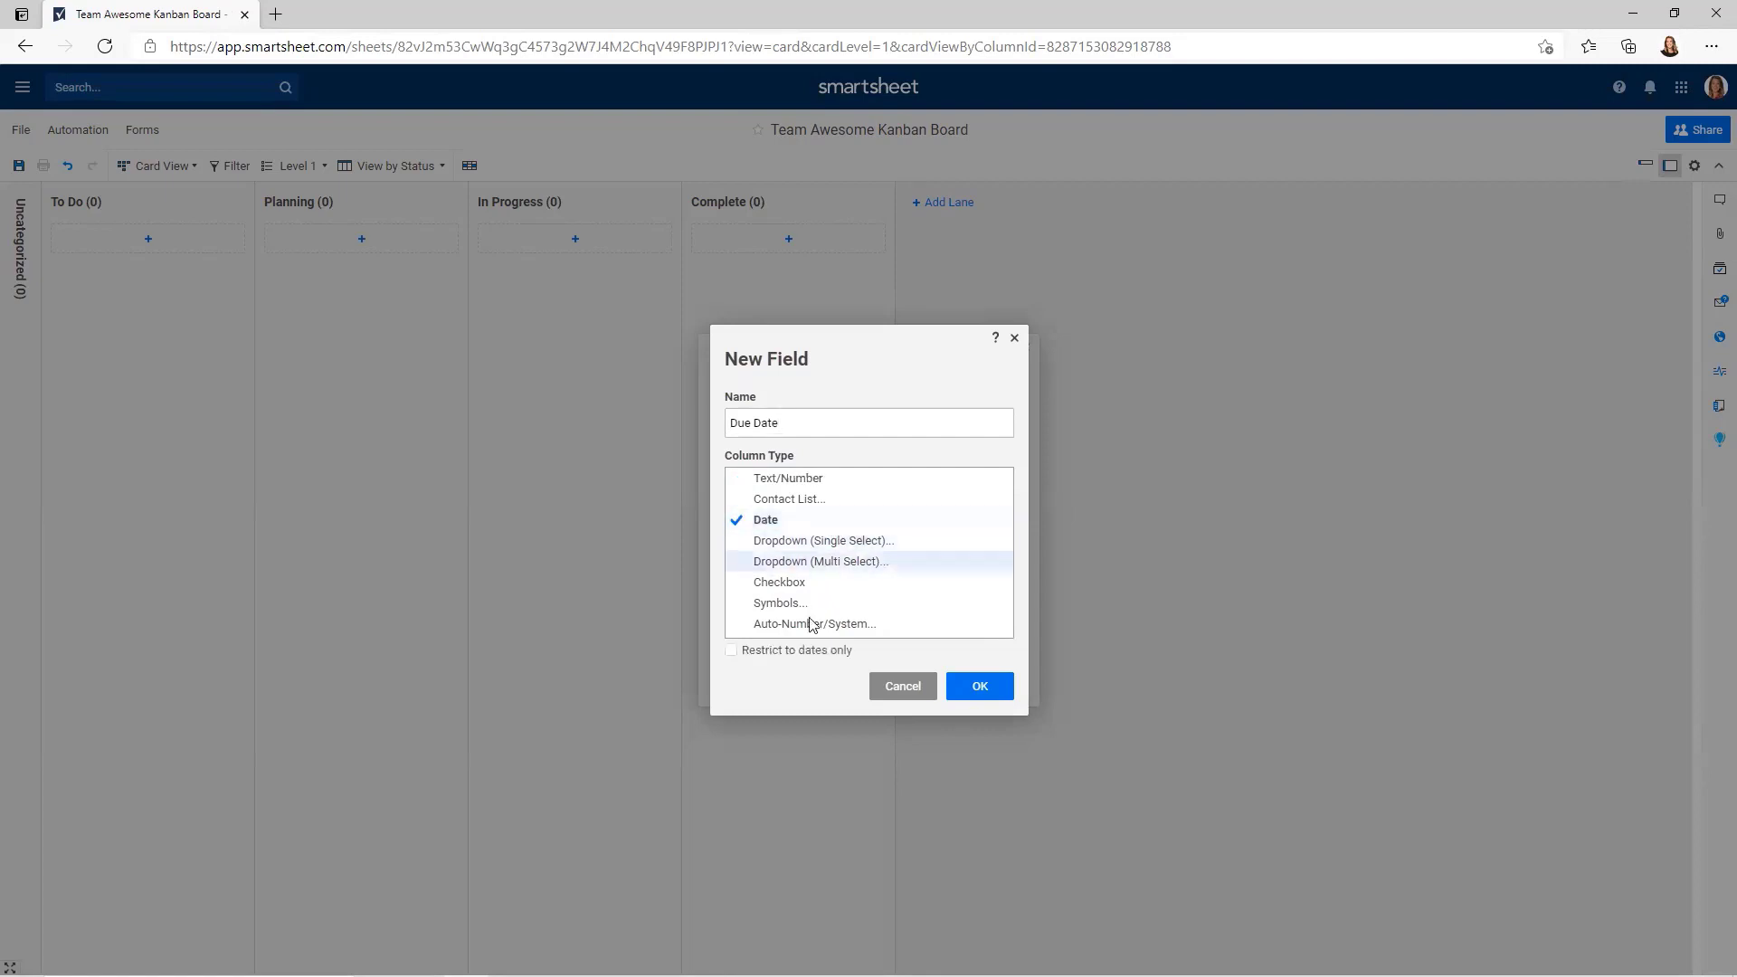
pyautogui.click(797, 651)
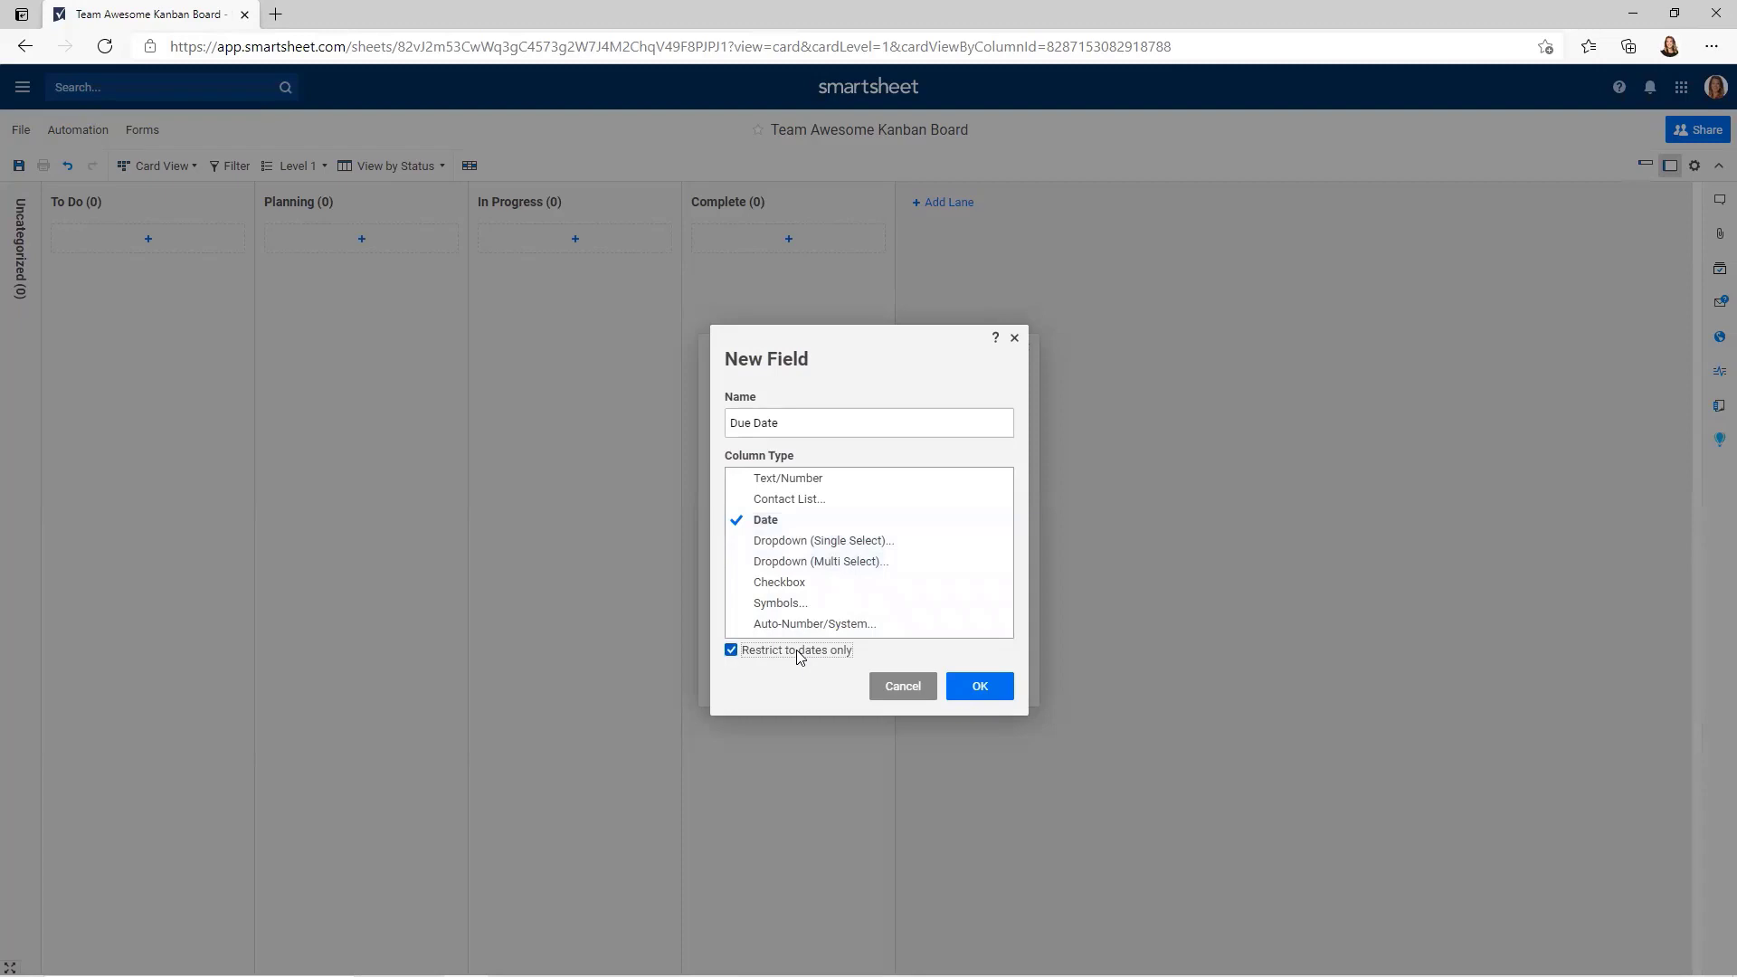
pyautogui.click(983, 685)
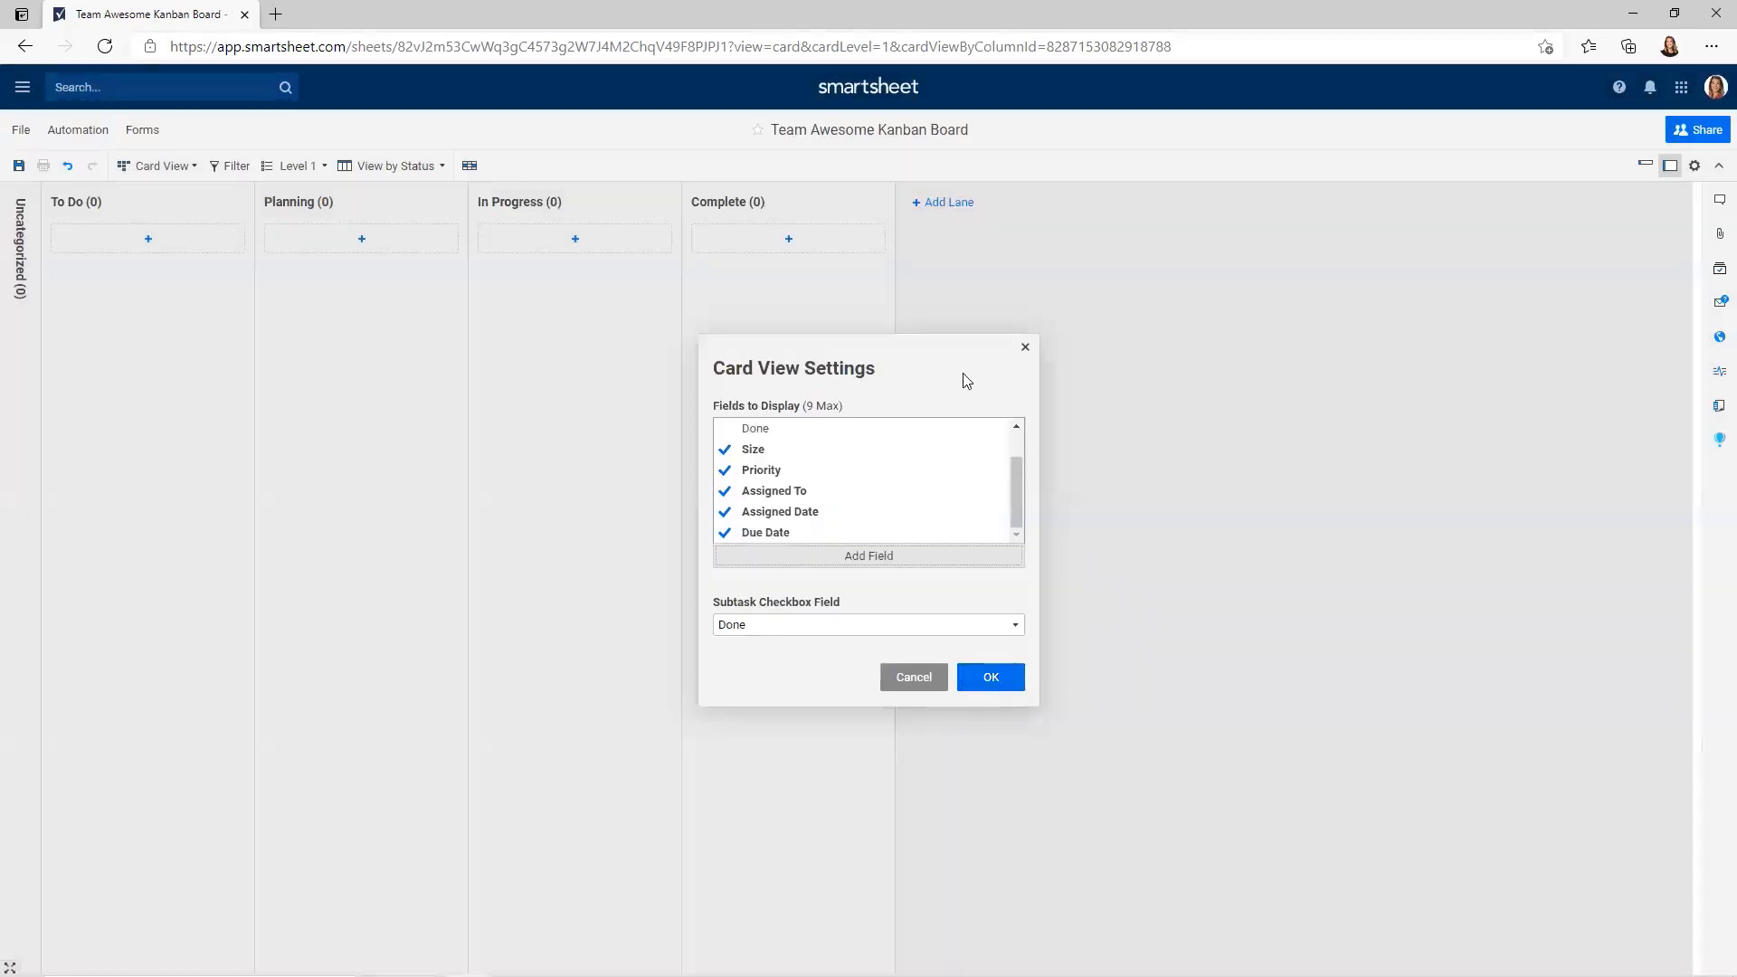
pyautogui.scroll(1, 840, 477)
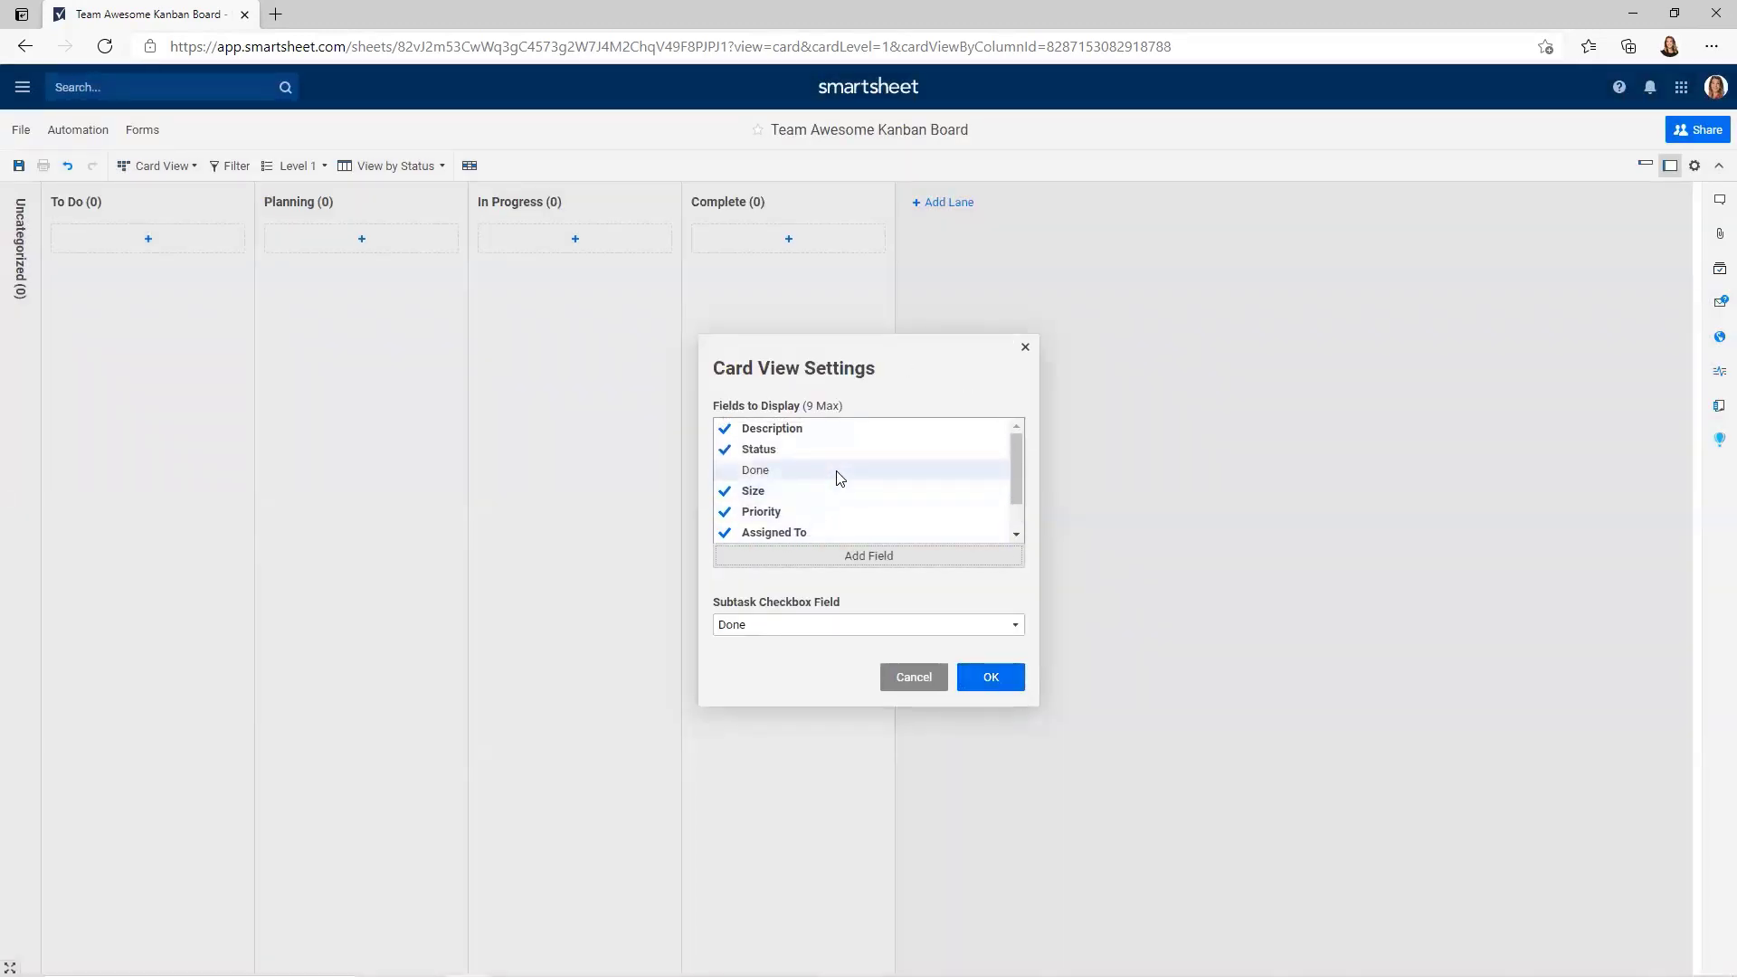
pyautogui.scroll(-2, 837, 478)
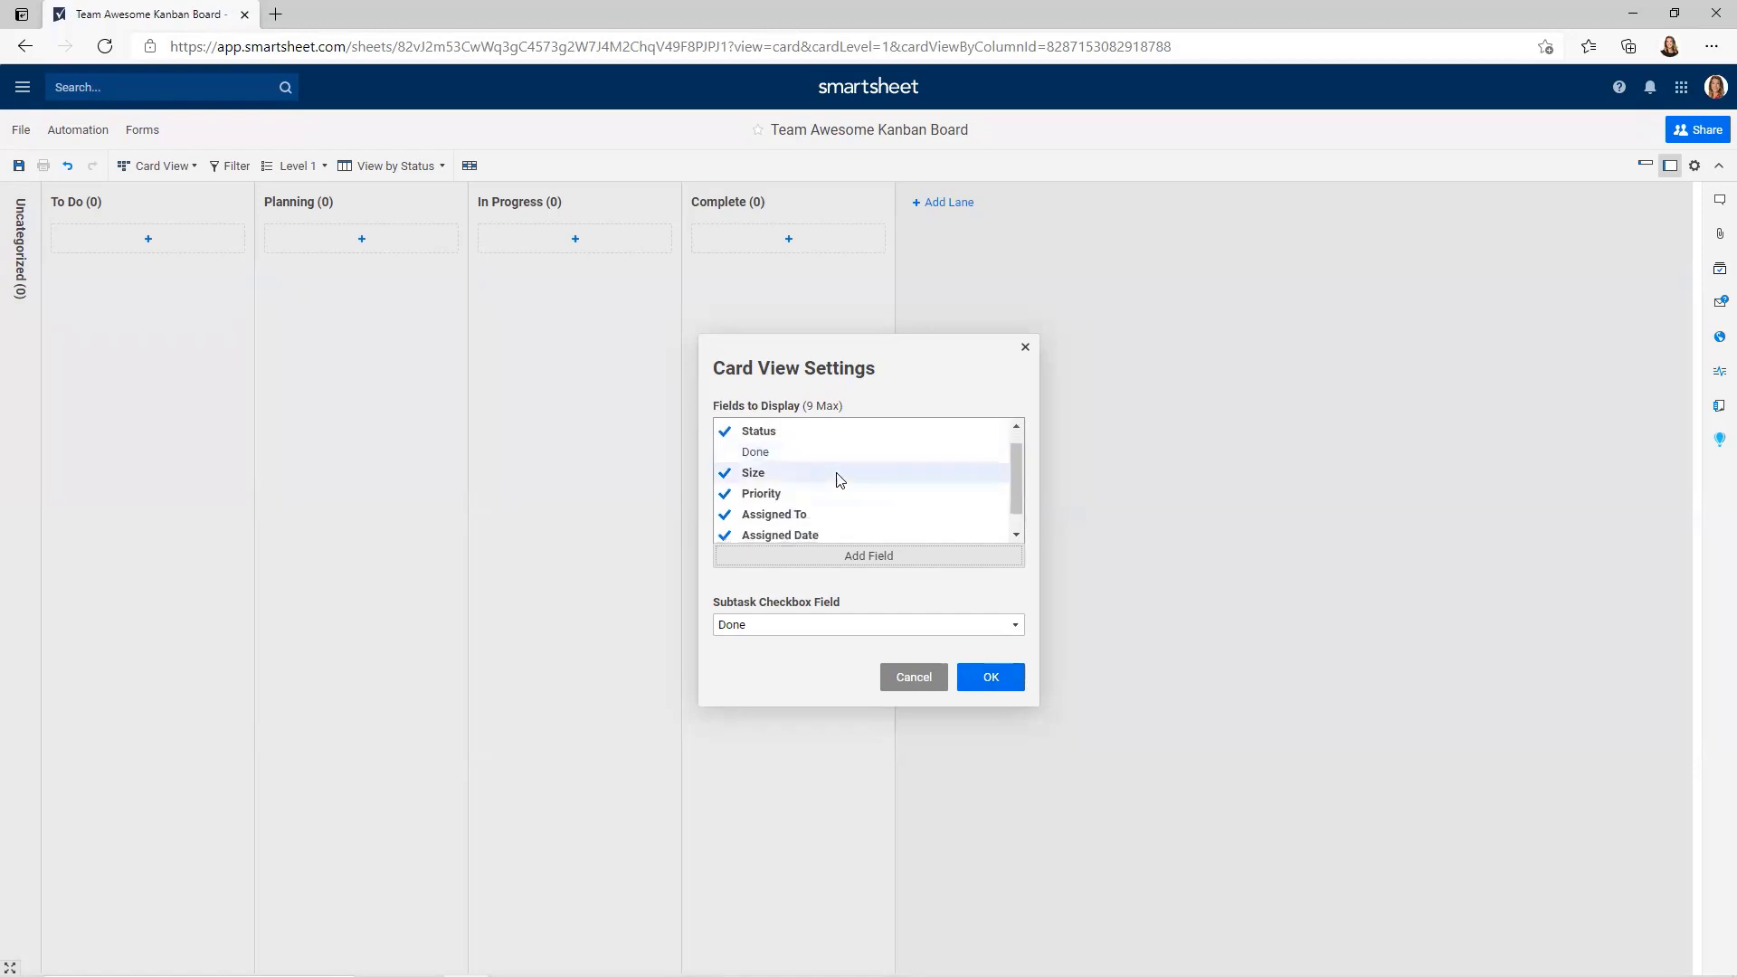
pyautogui.click(993, 681)
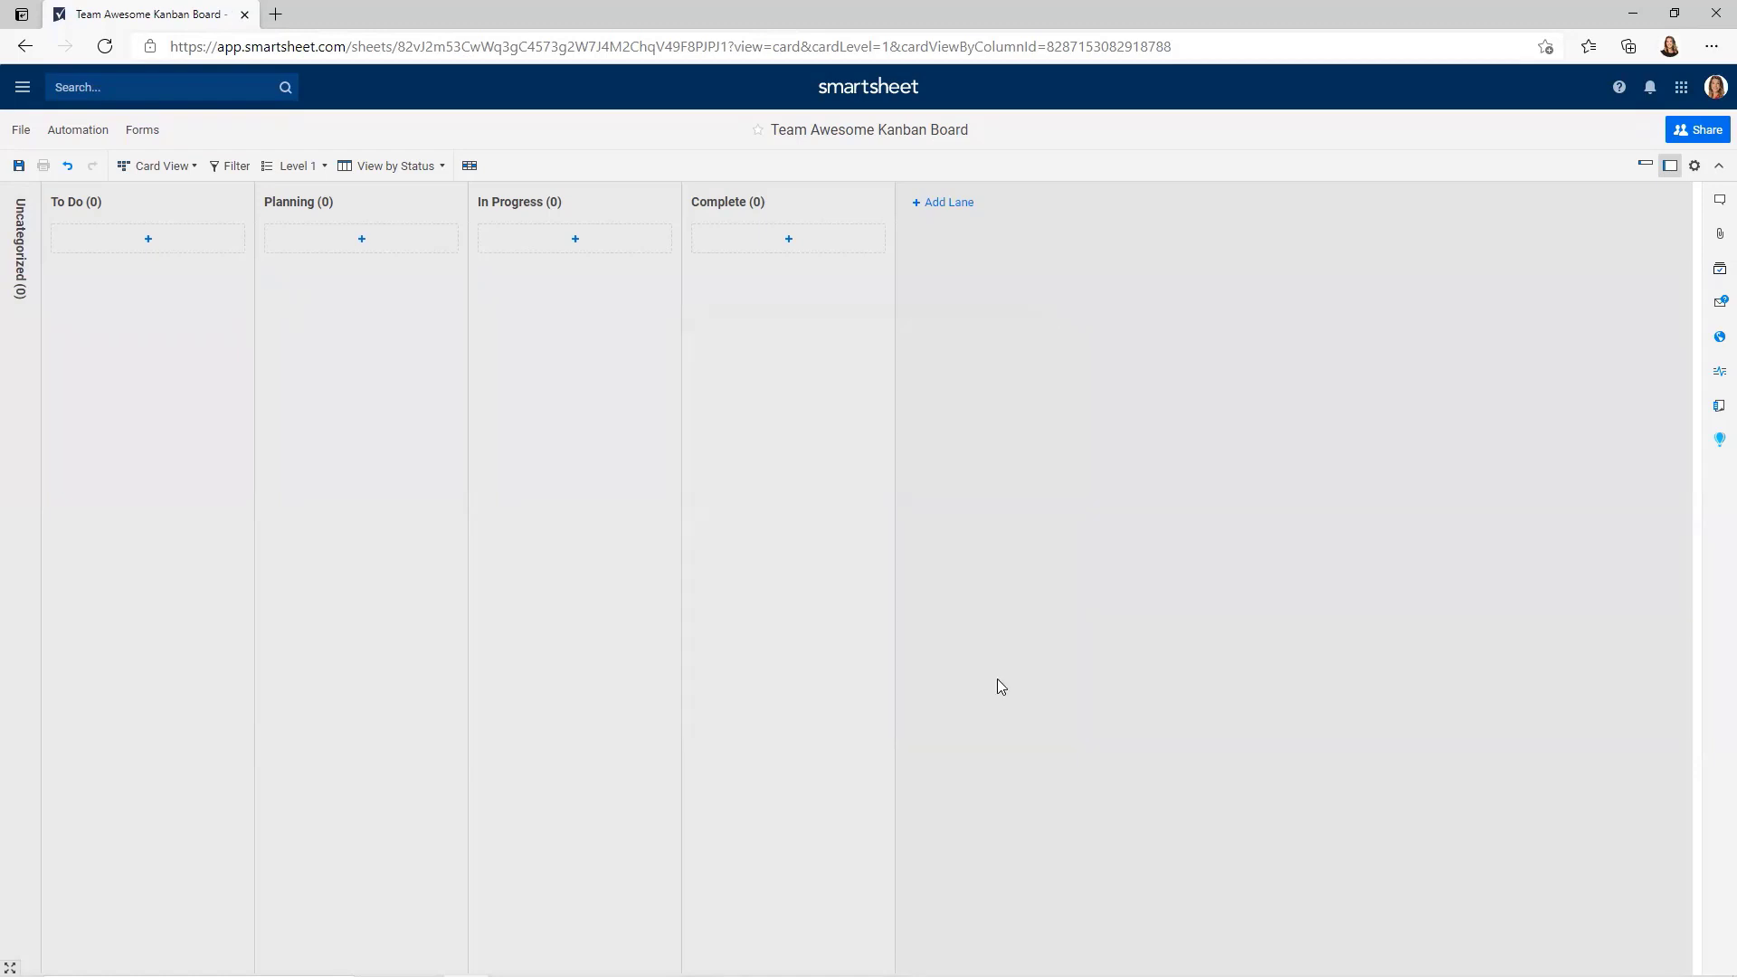
# - Add a To Do card titled "Write Job Description" with the description "Write job description for financial analyst and send to Human Resources (HR)"
pyautogui.click(146, 242)
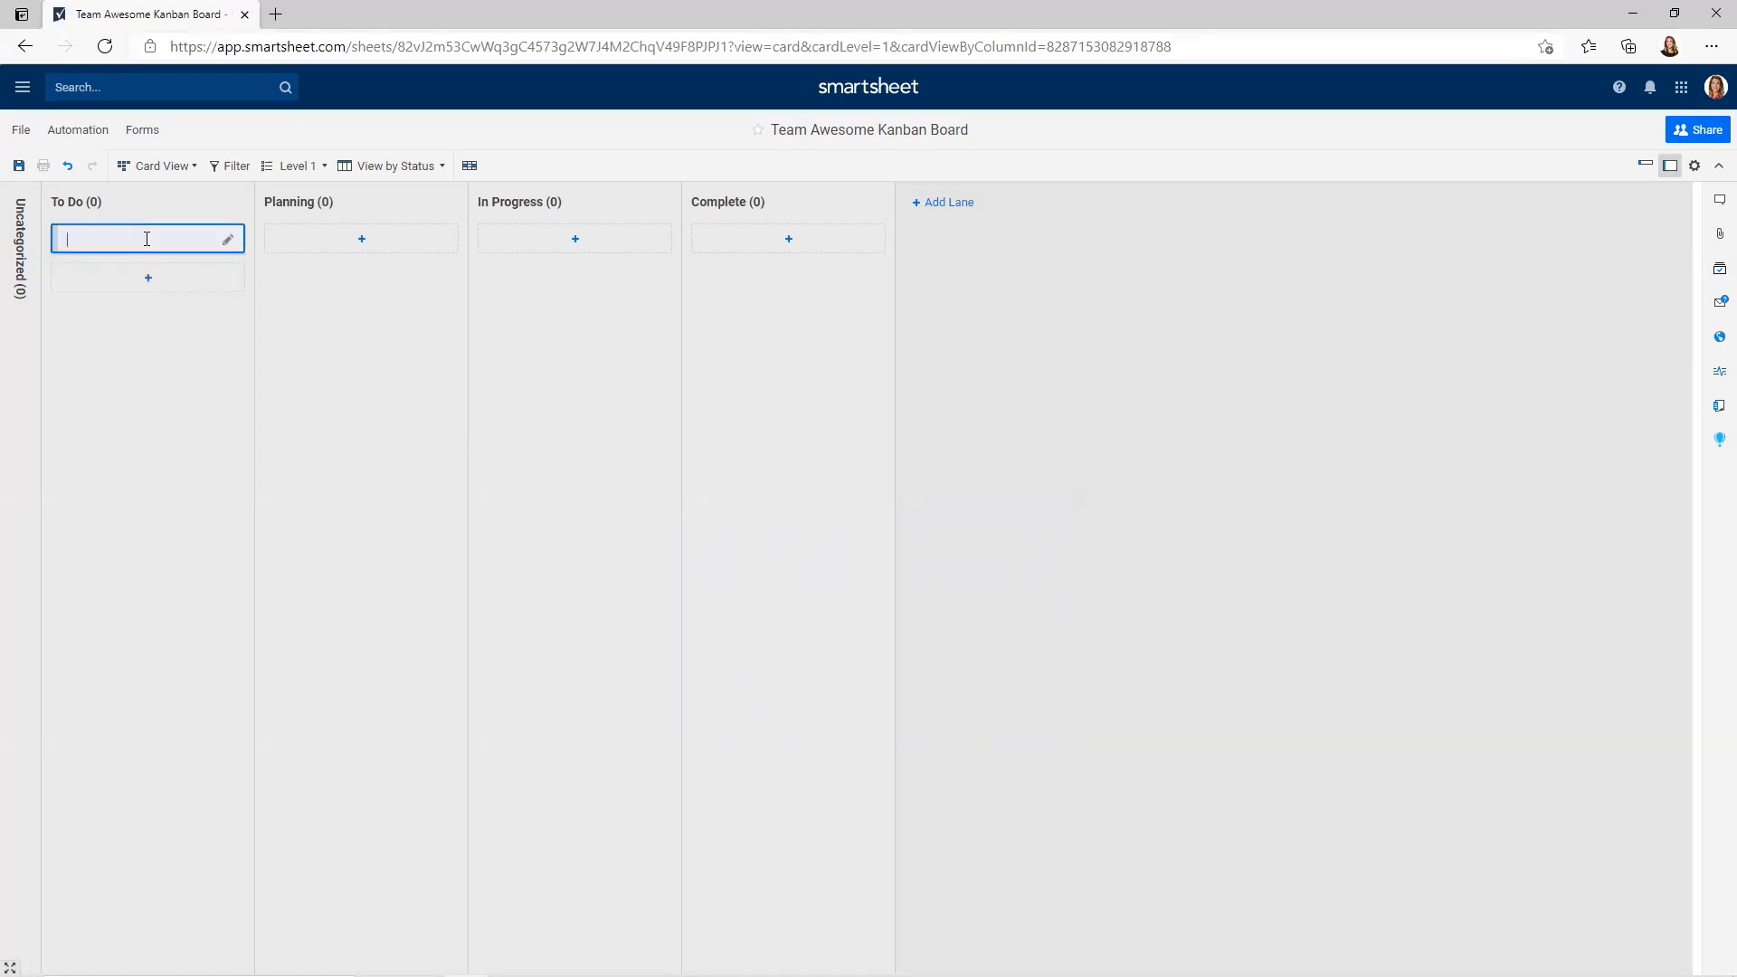
pyautogui.click(228, 241)
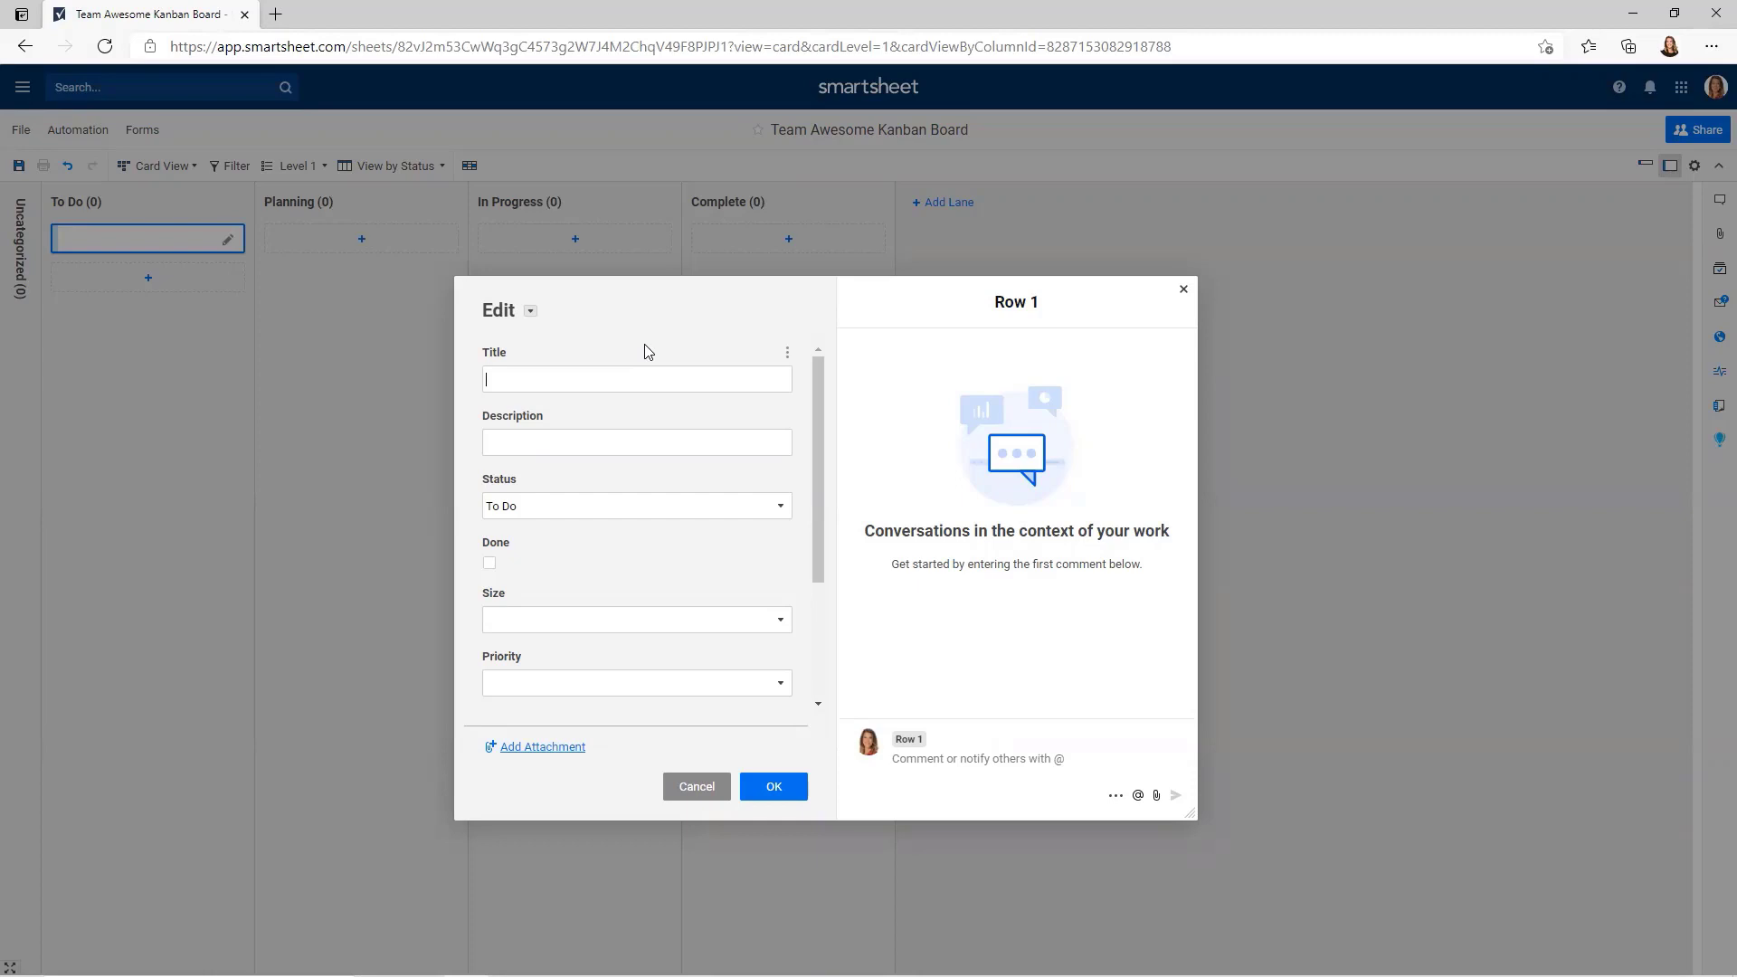
pyautogui.write('Write Job Description')
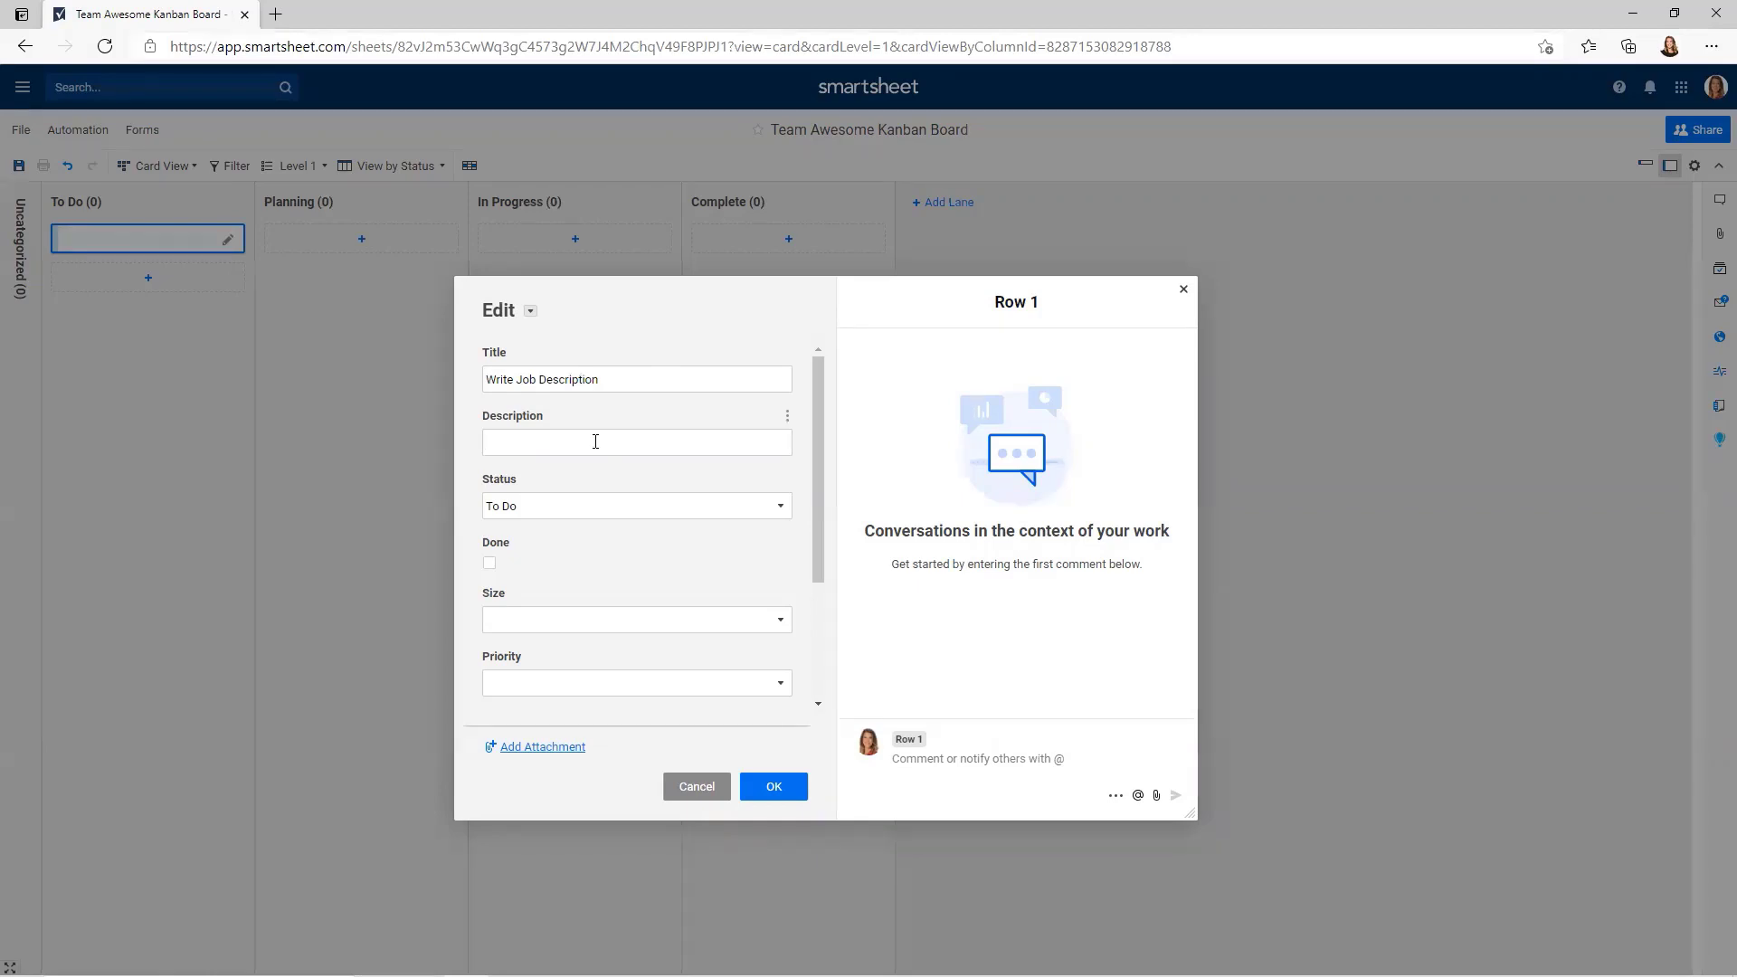
pyautogui.write('Write job description for financial ')
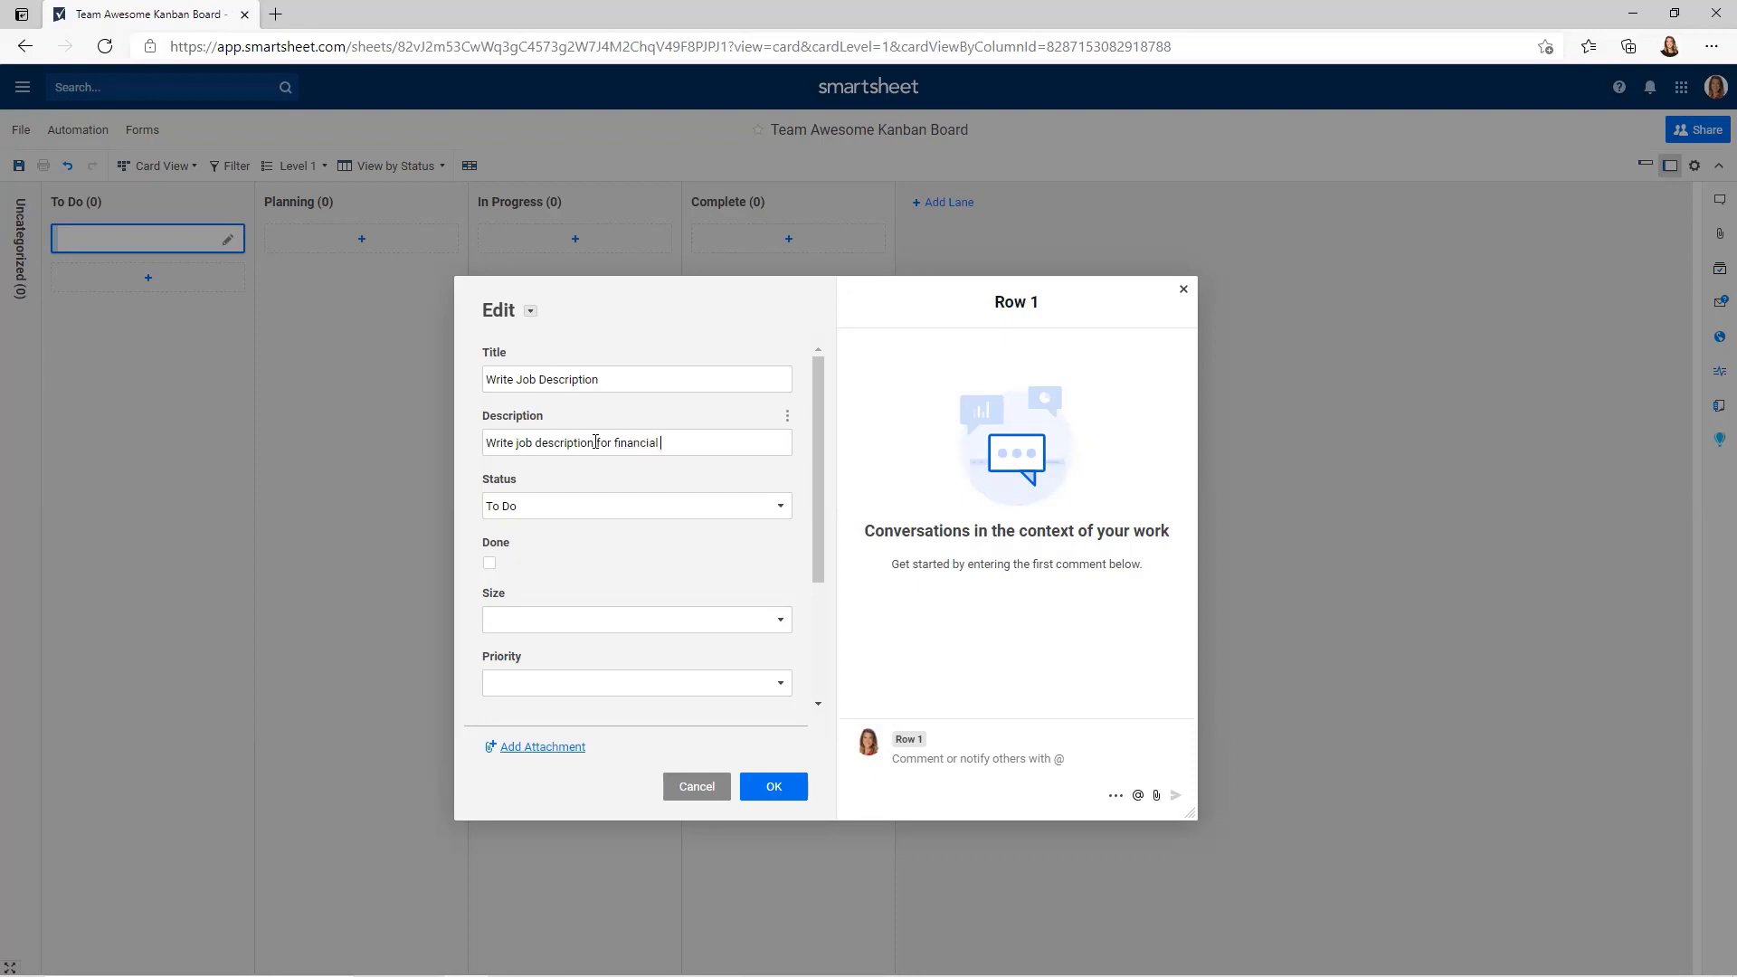
pyautogui.write('analyst and send to Human Reso')
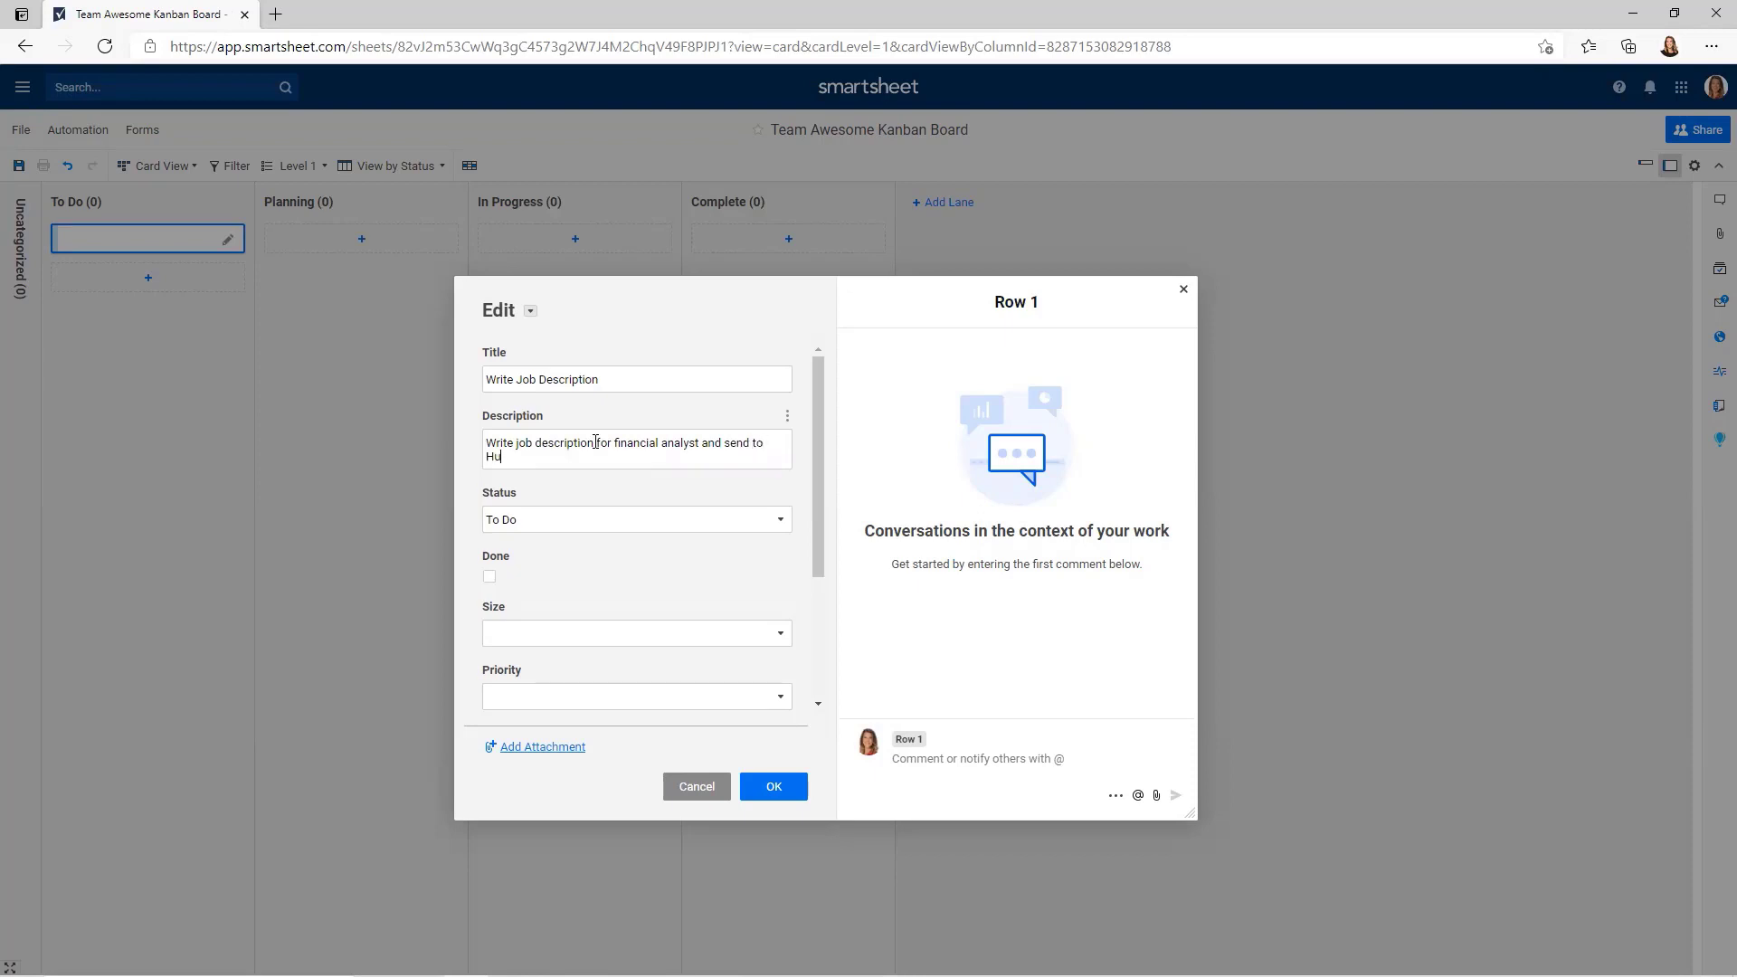
pyautogui.write('urces (HR)')
# - Keep the new card's status as To Do and set its size to S and its priority to High
pyautogui.click(781, 521)
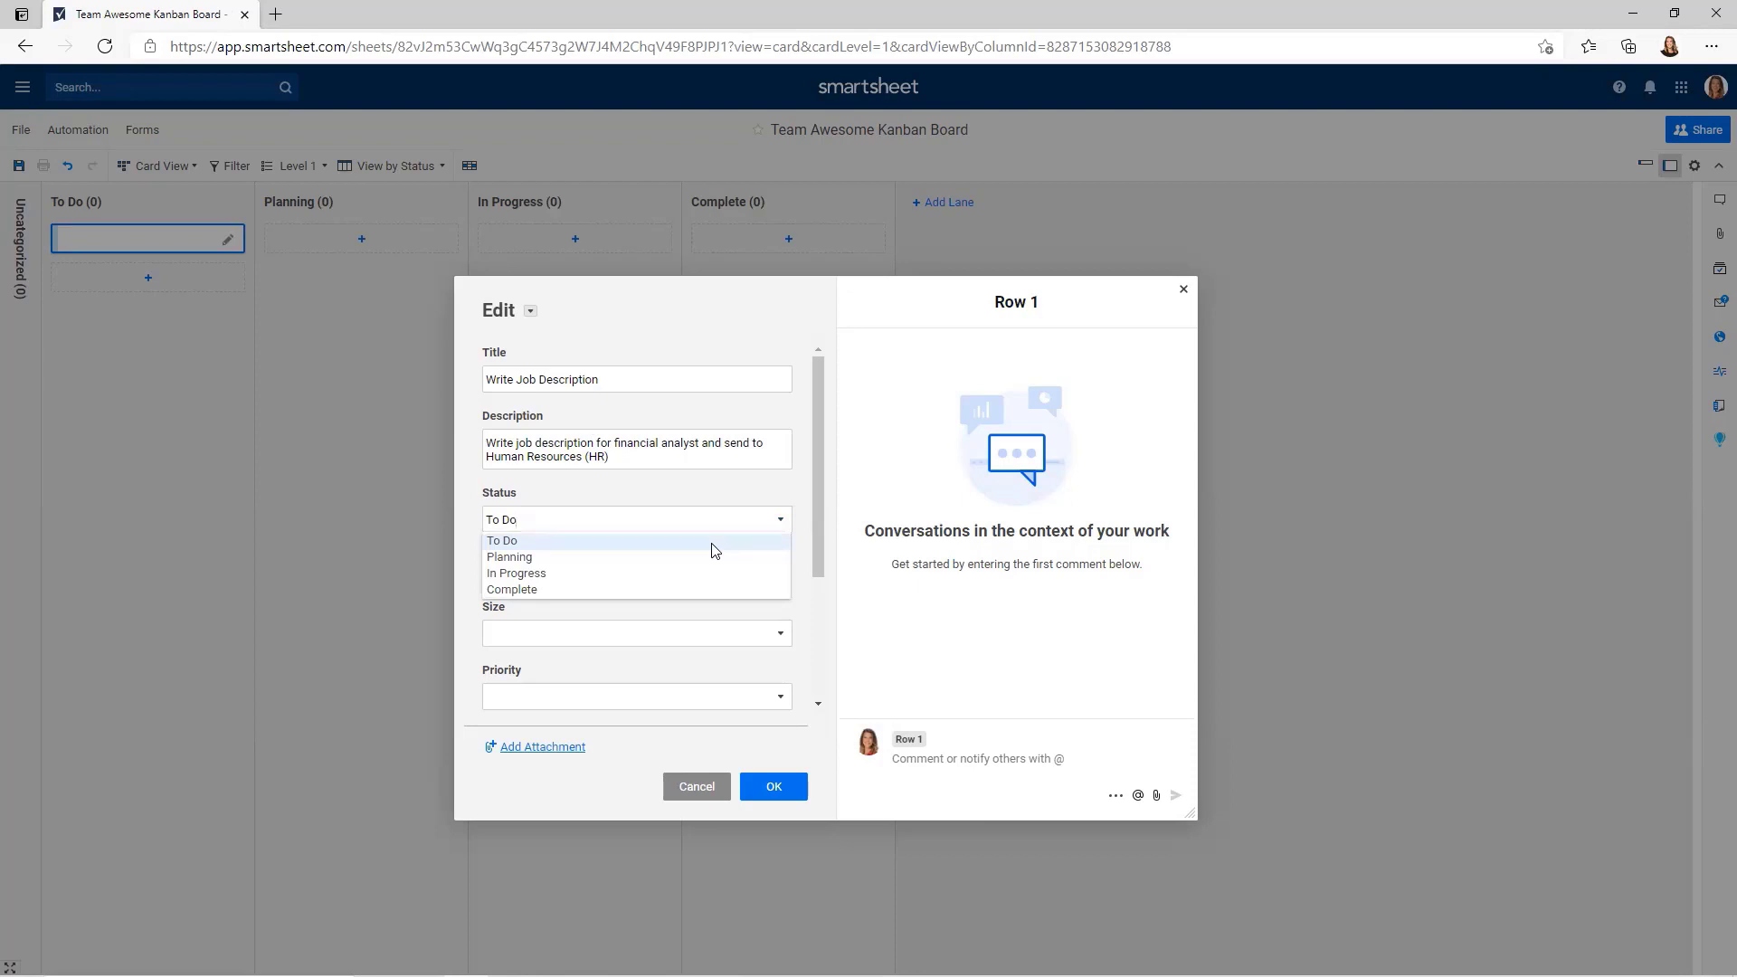
pyautogui.click(763, 495)
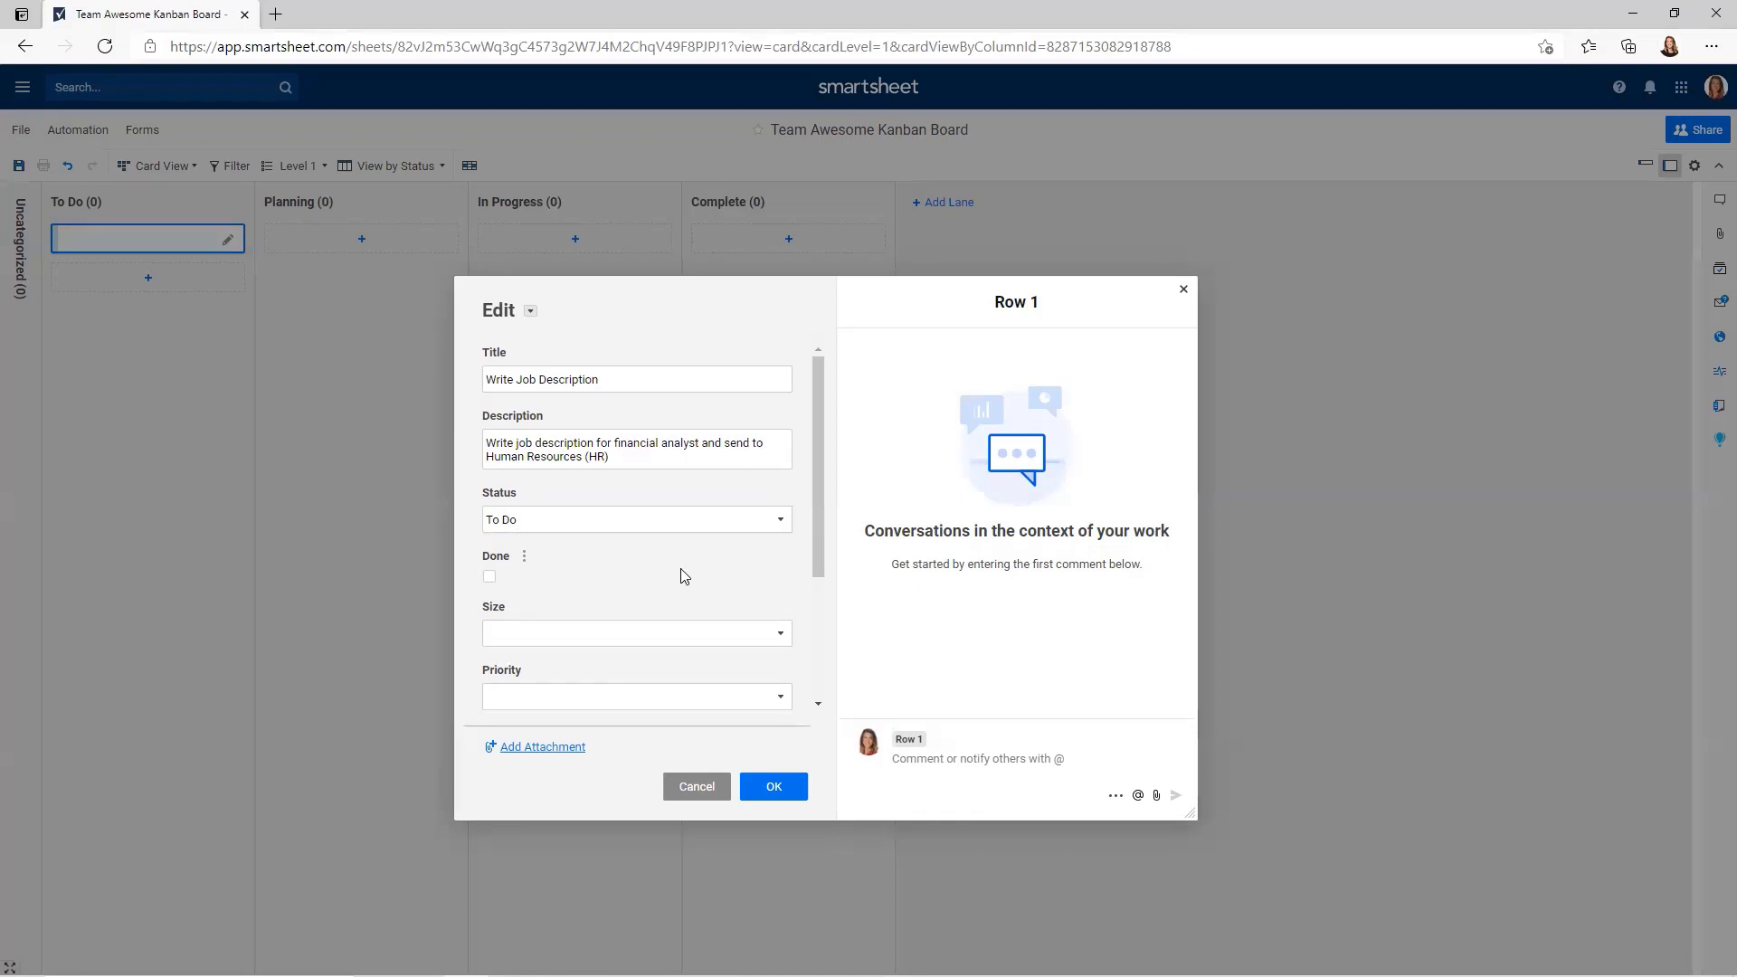
pyautogui.scroll(-2, 733, 572)
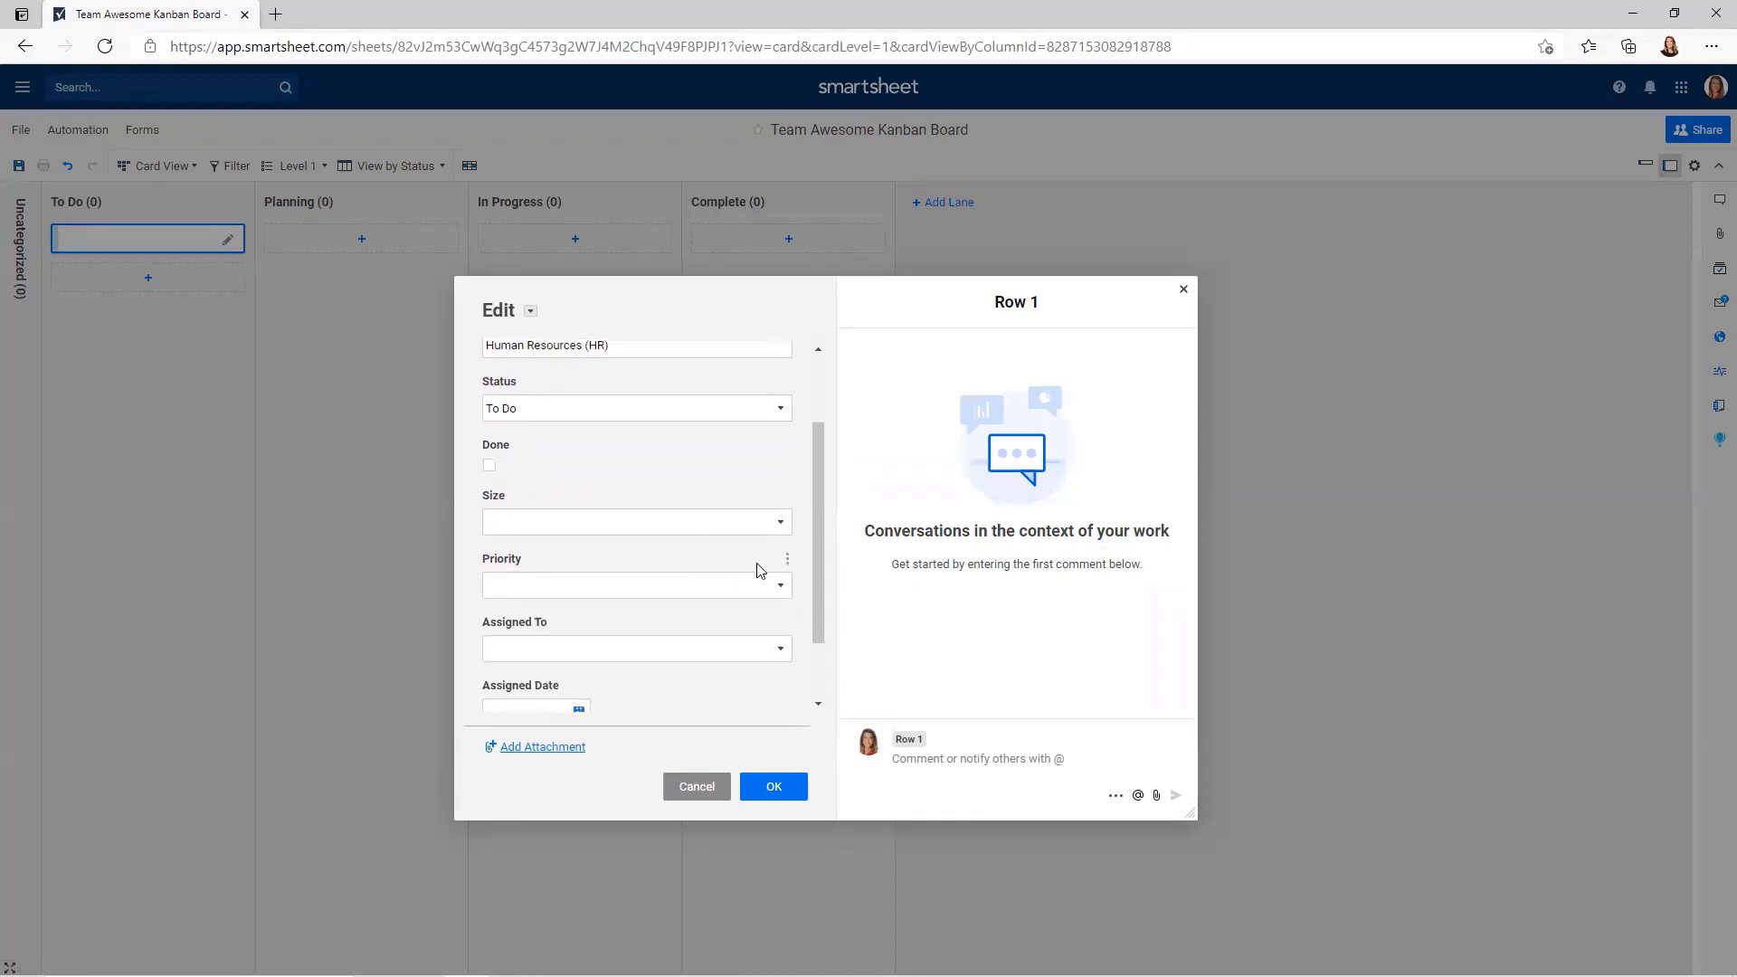
pyautogui.click(781, 524)
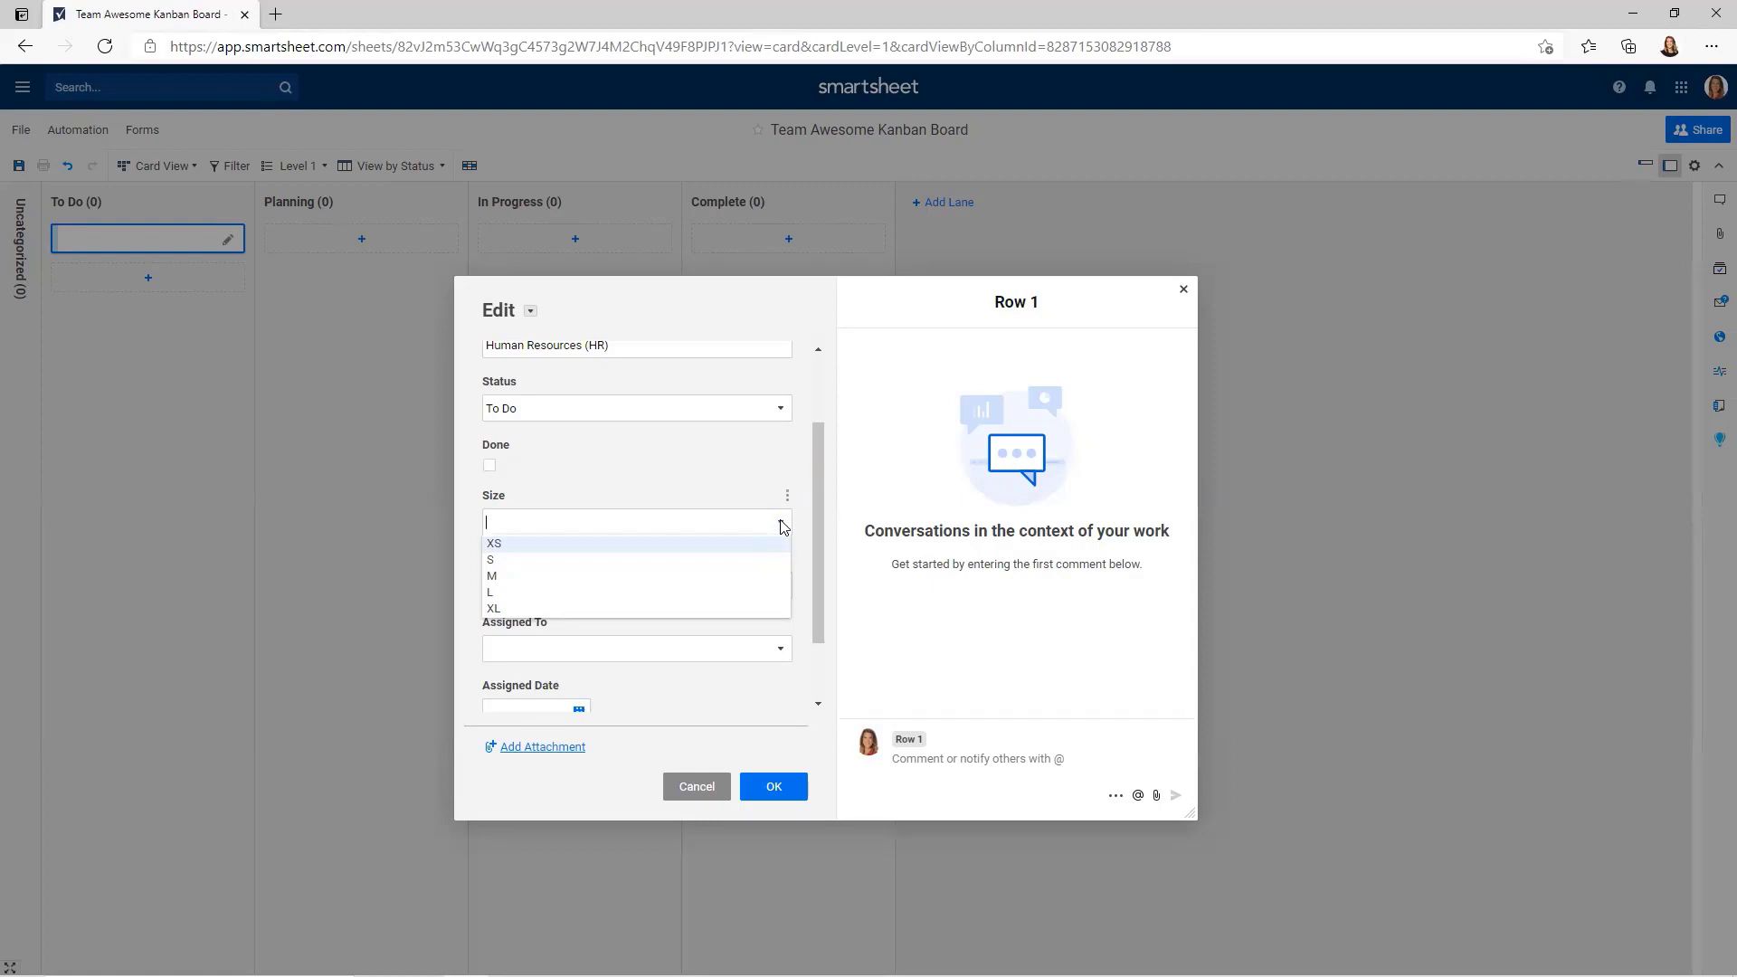
pyautogui.click(755, 561)
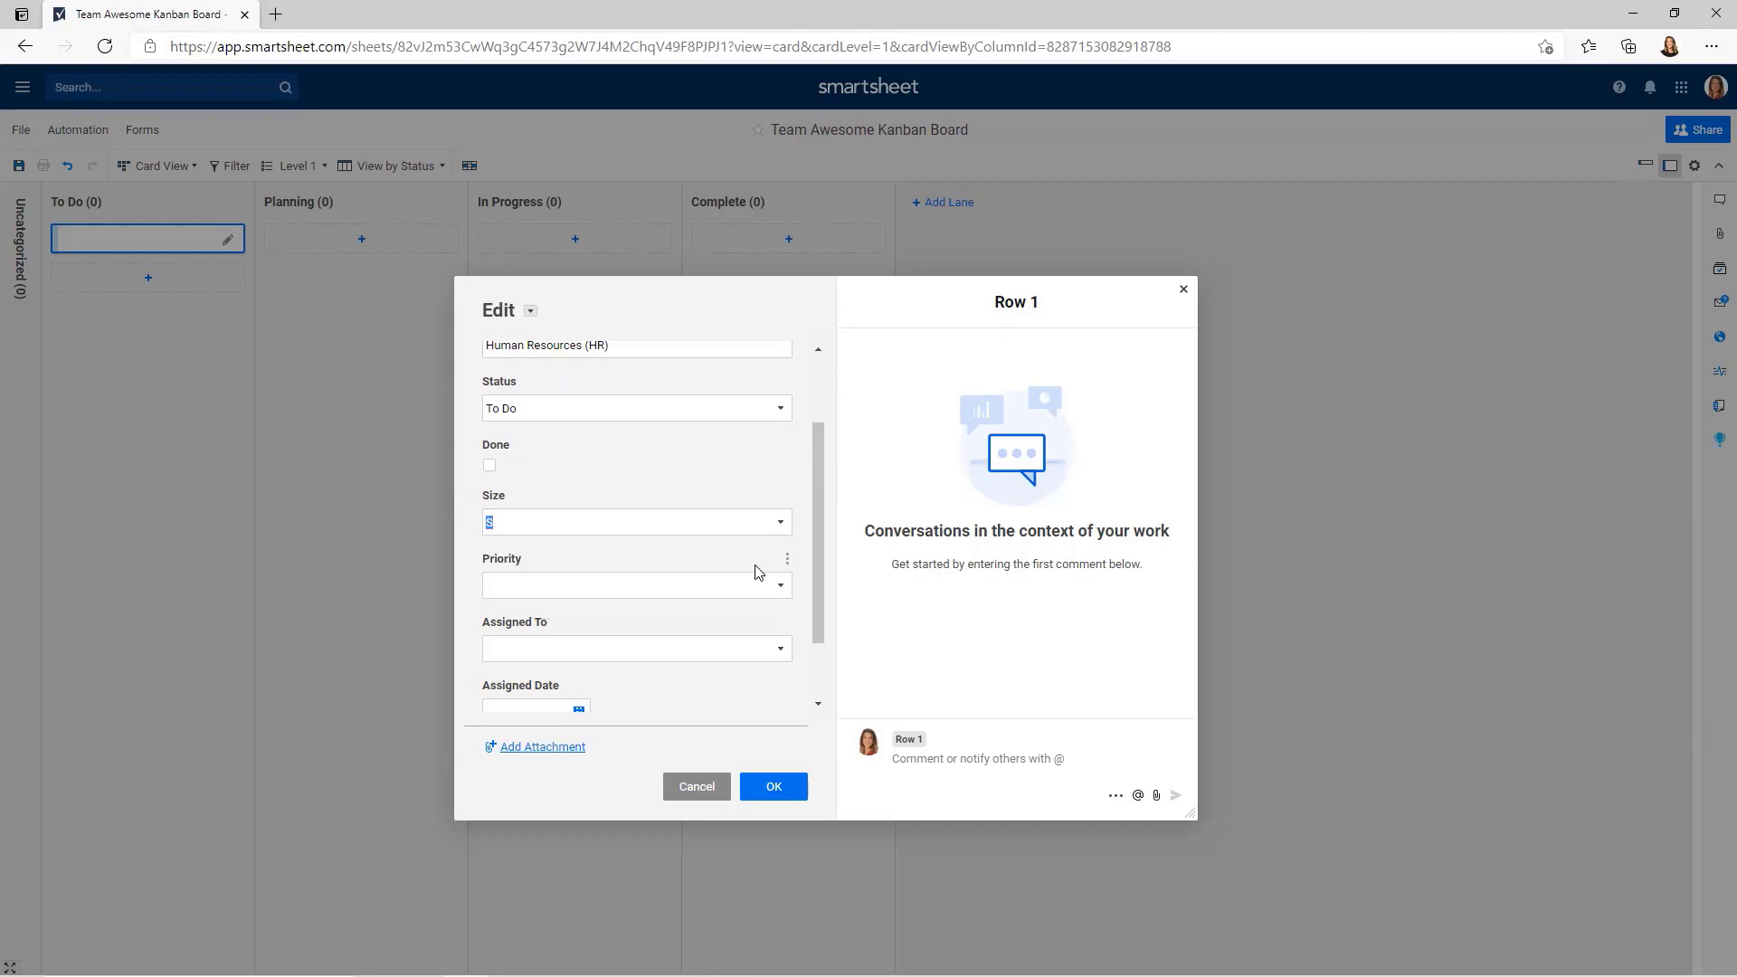
pyautogui.click(782, 593)
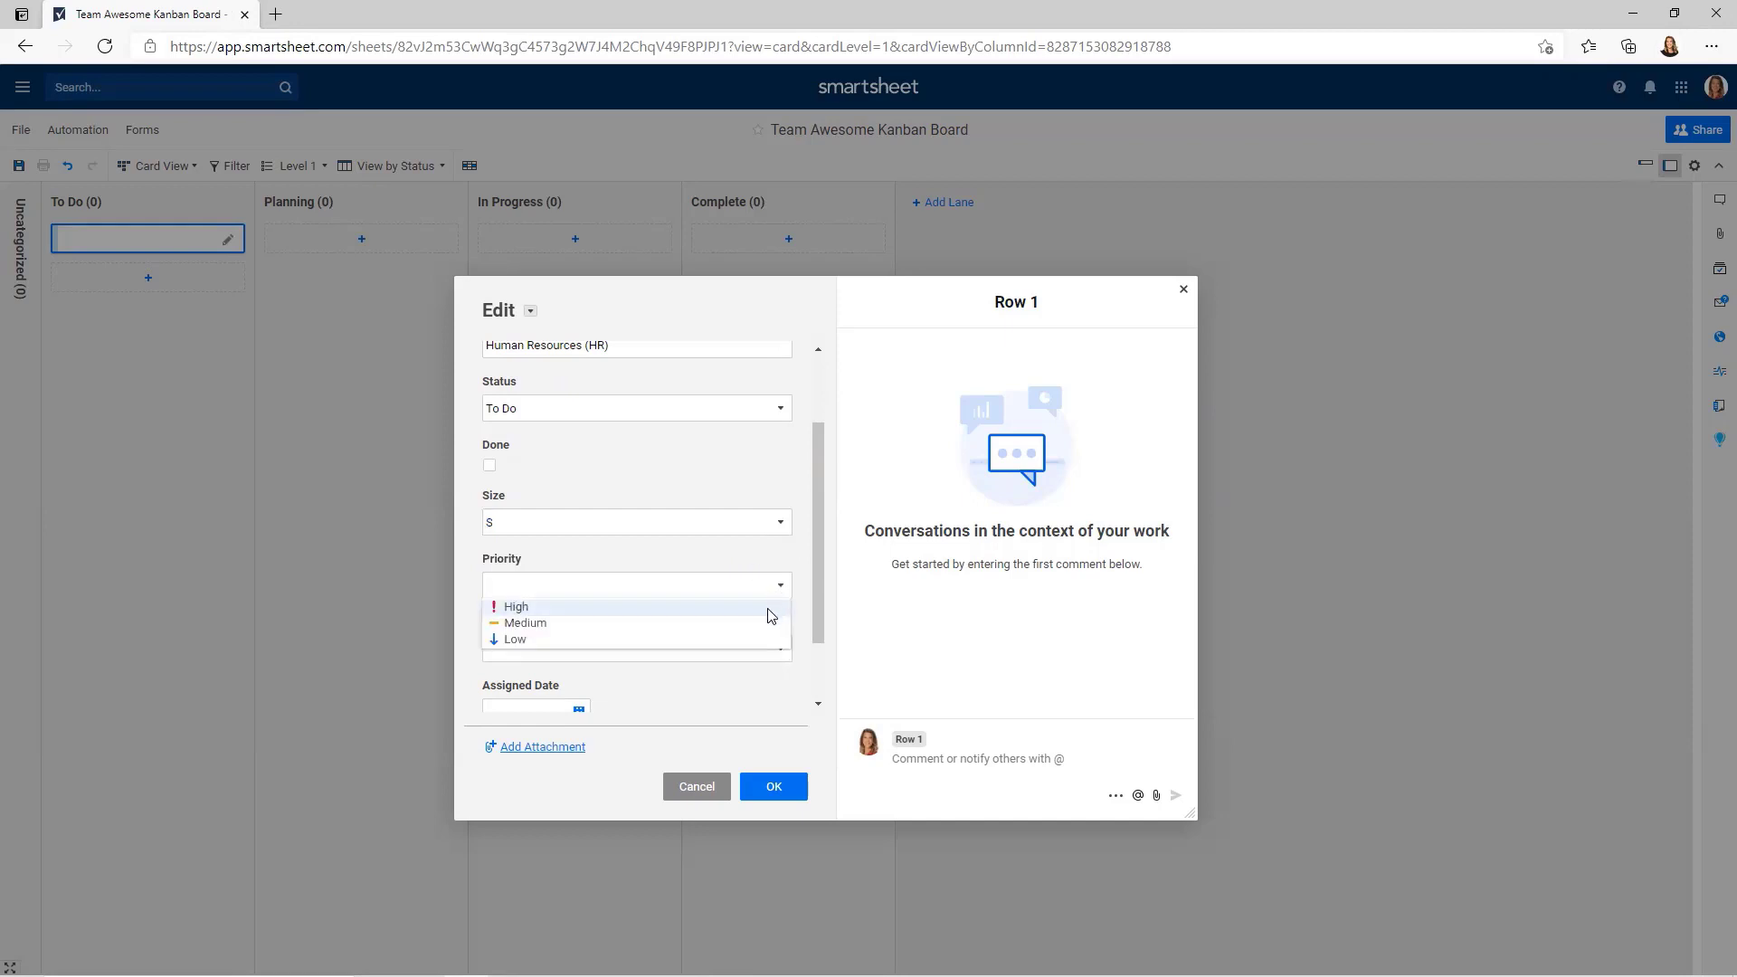
pyautogui.click(769, 607)
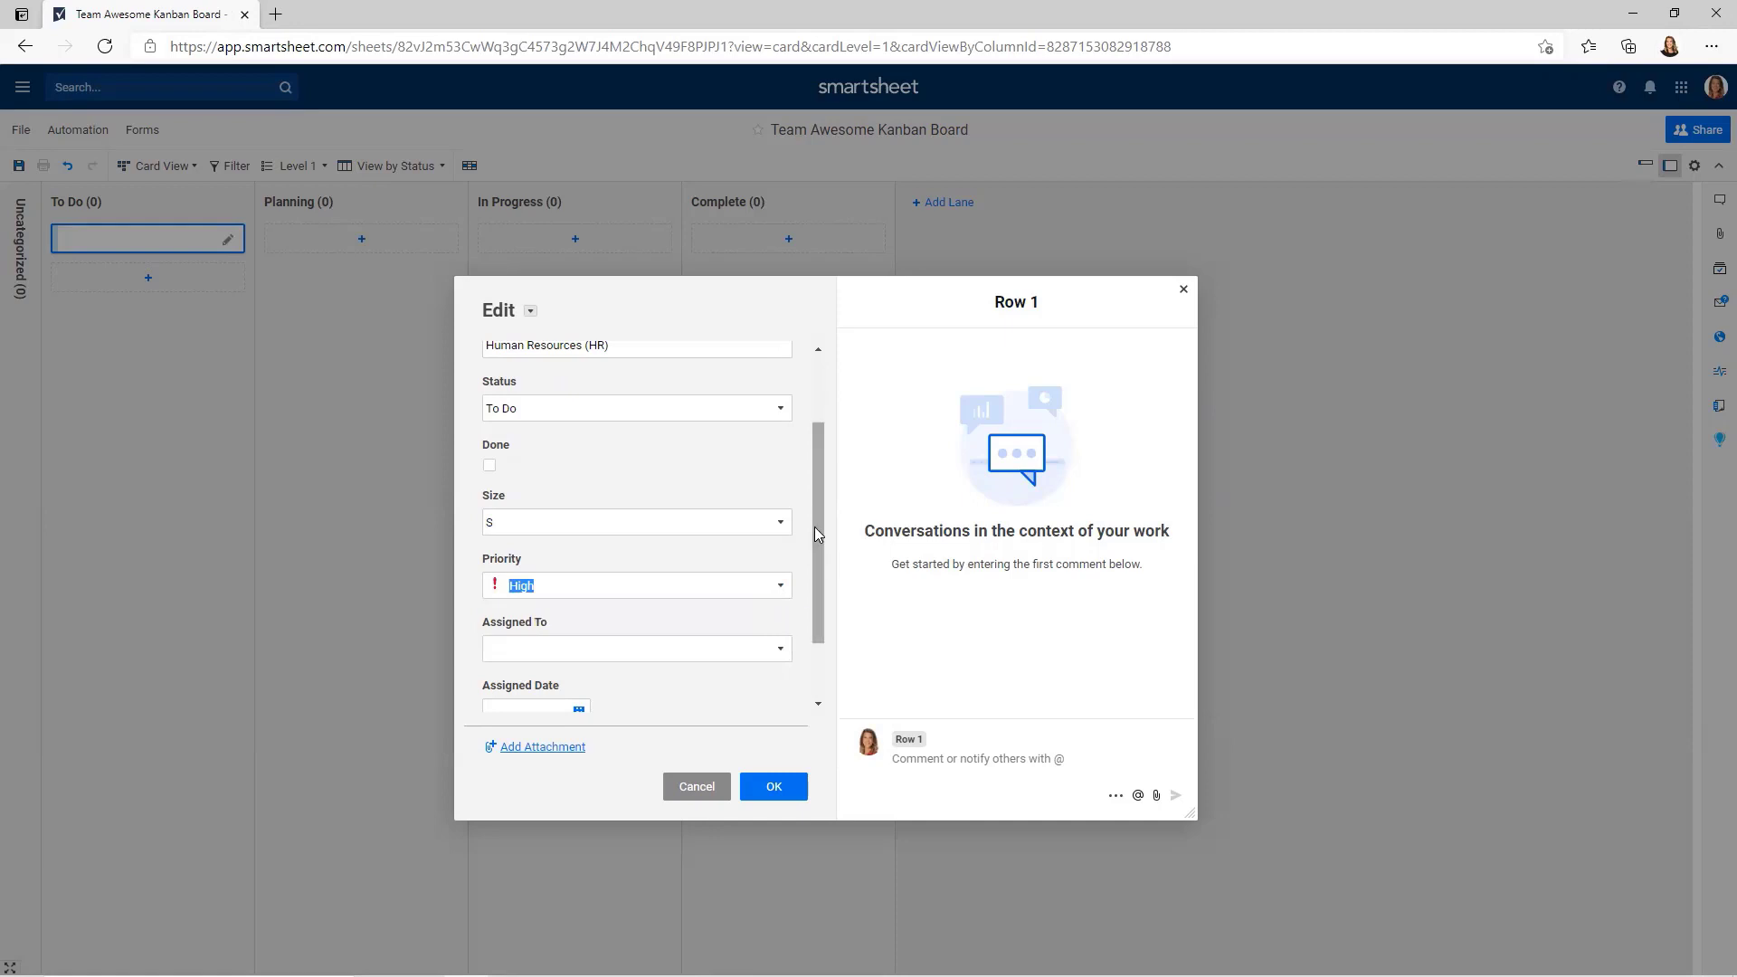
# - Assign the card to the listed team member, with assigned date 03/17/21 and due date 03/22/21
pyautogui.moveTo(814, 527); pyautogui.dragTo(812, 599)
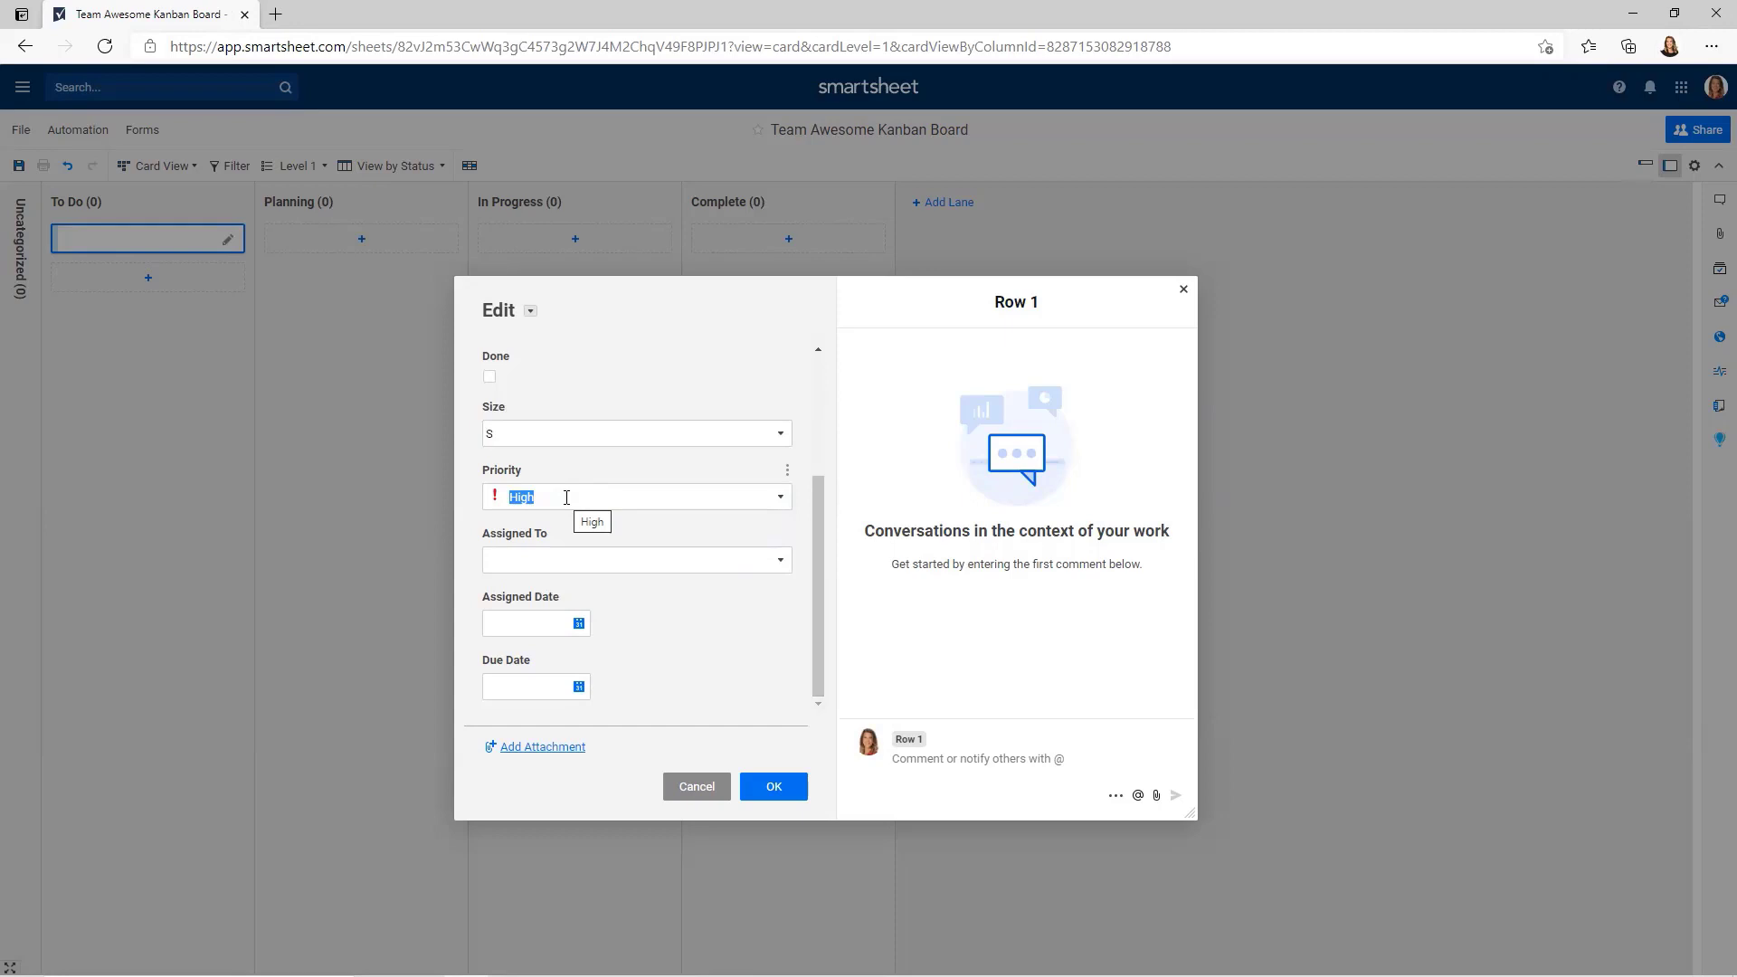
pyautogui.click(782, 566)
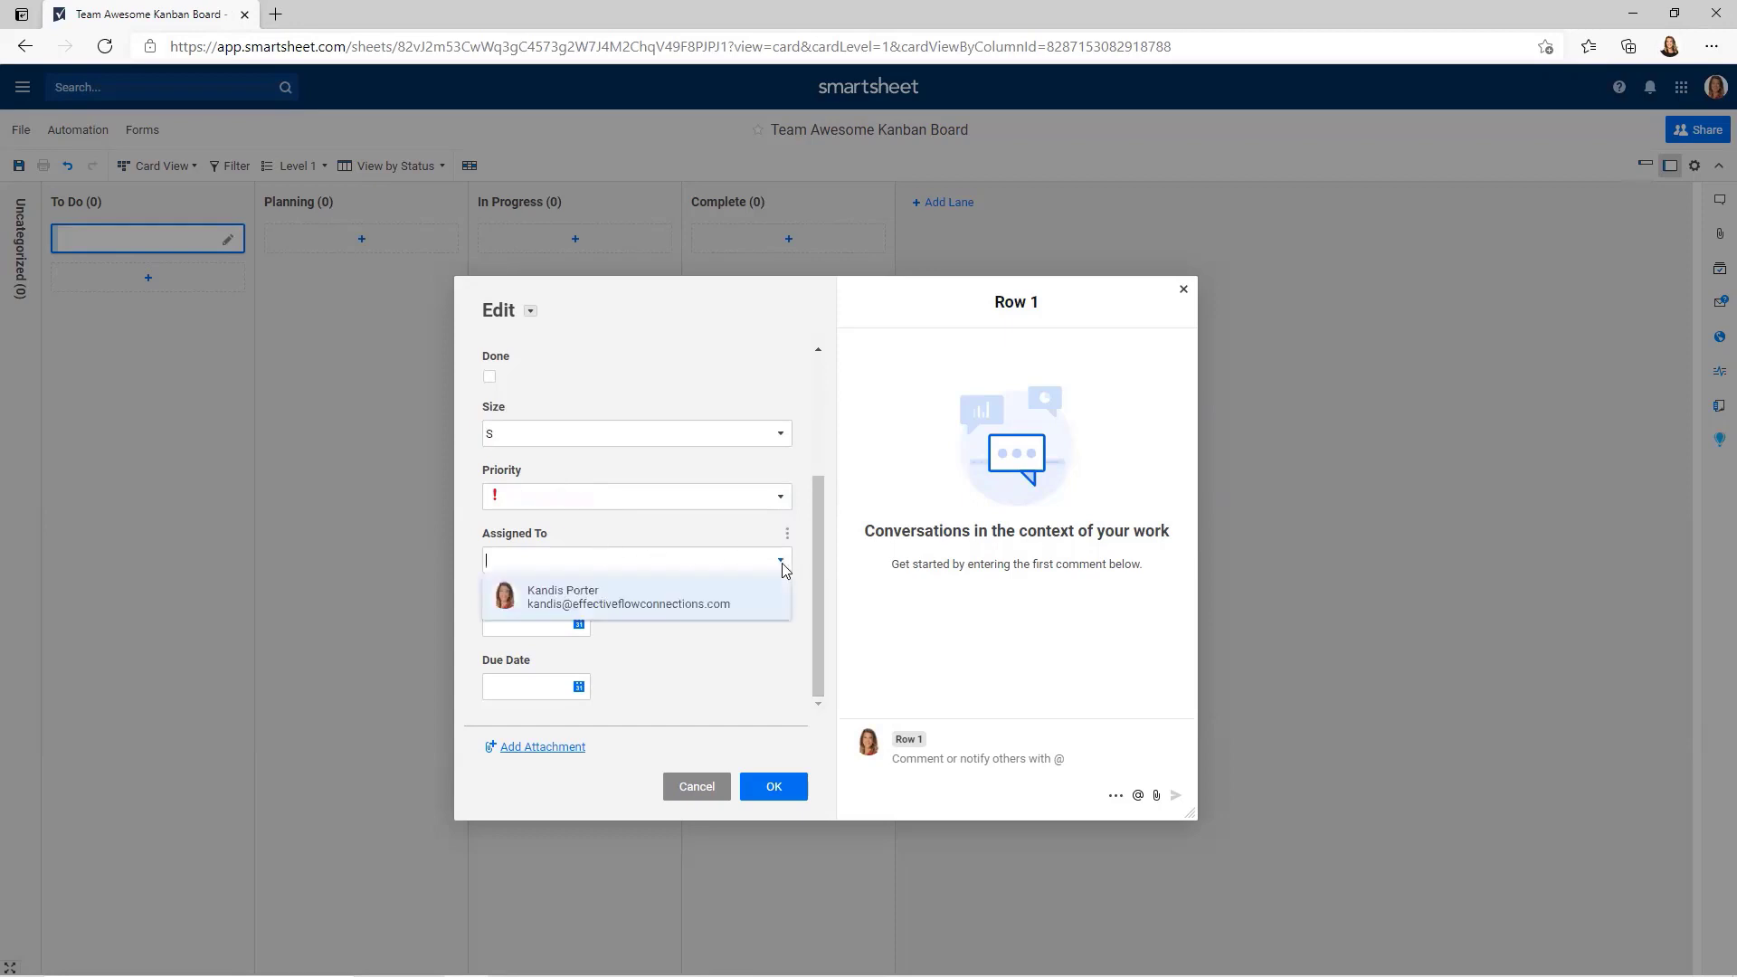
pyautogui.click(758, 611)
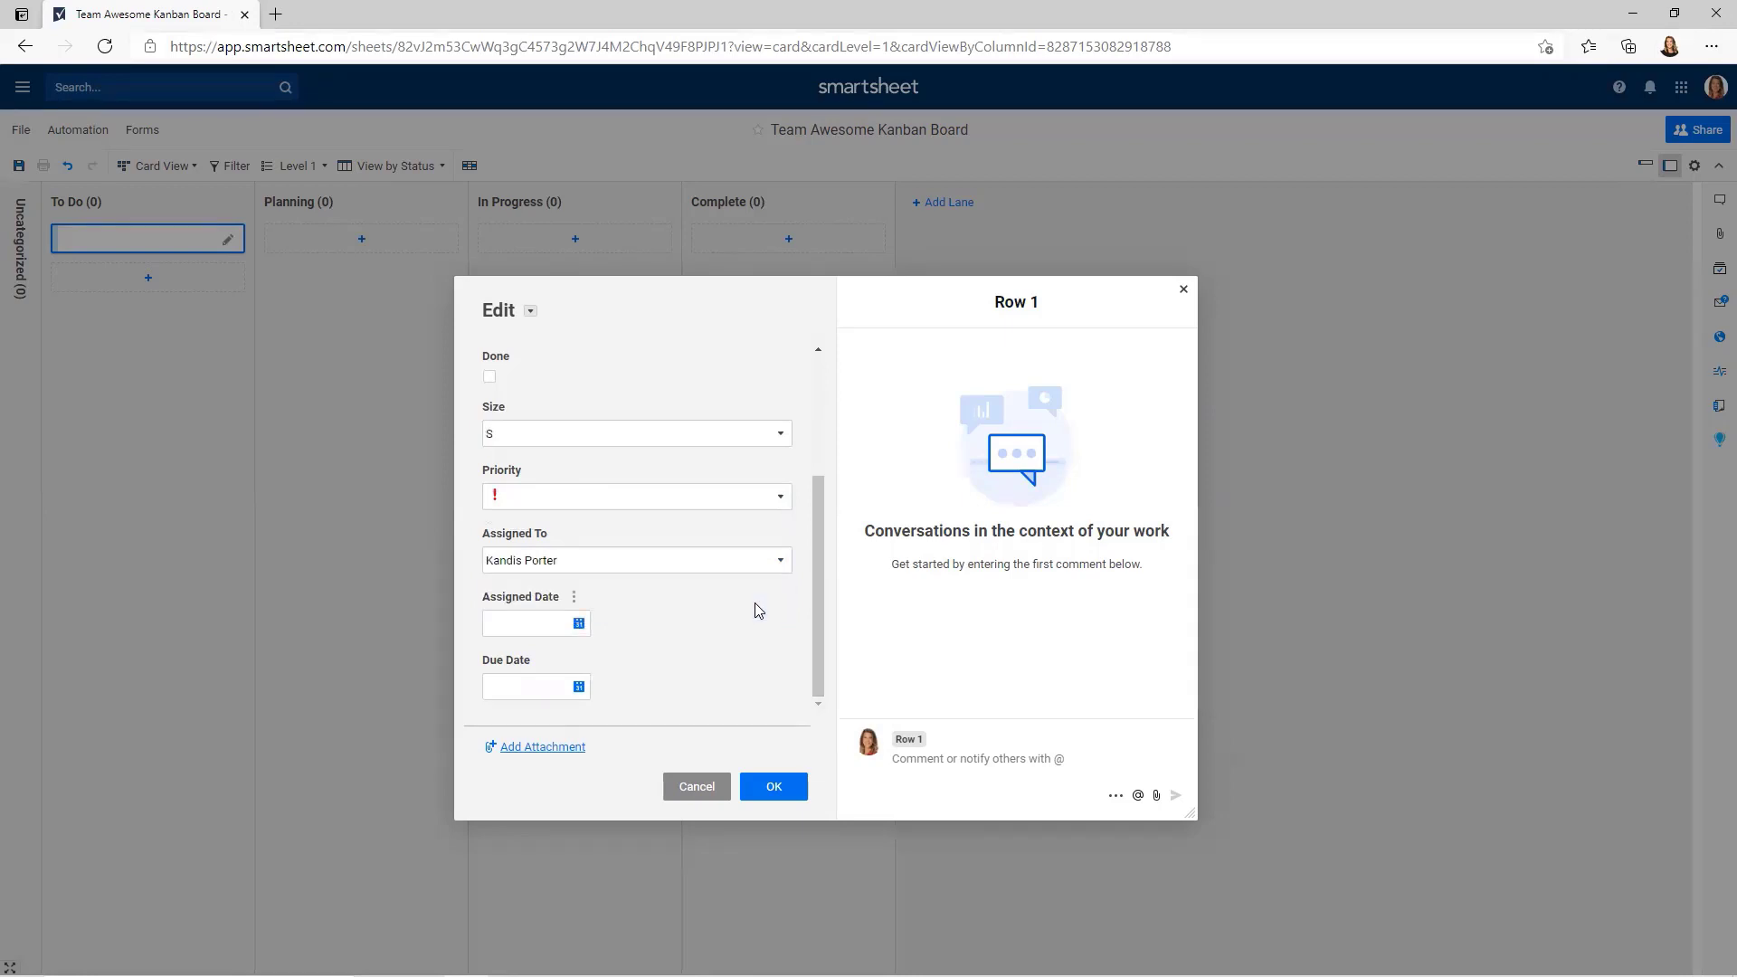
pyautogui.click(579, 625)
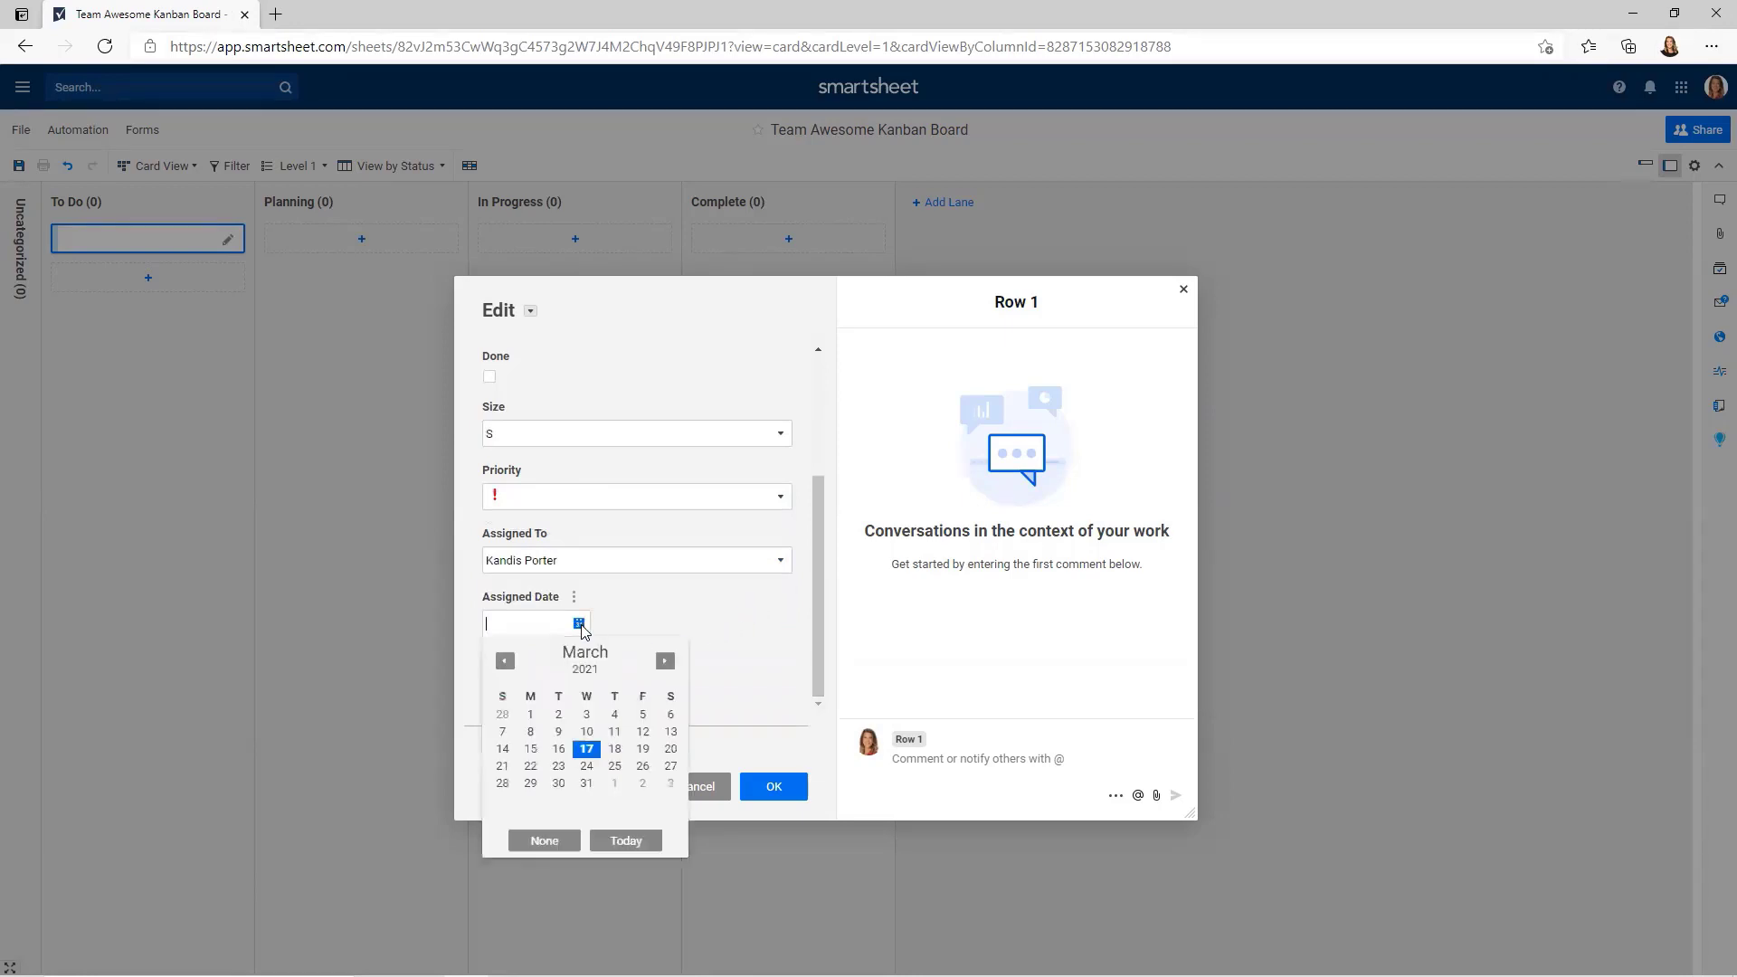
pyautogui.click(588, 750)
pyautogui.click(579, 690)
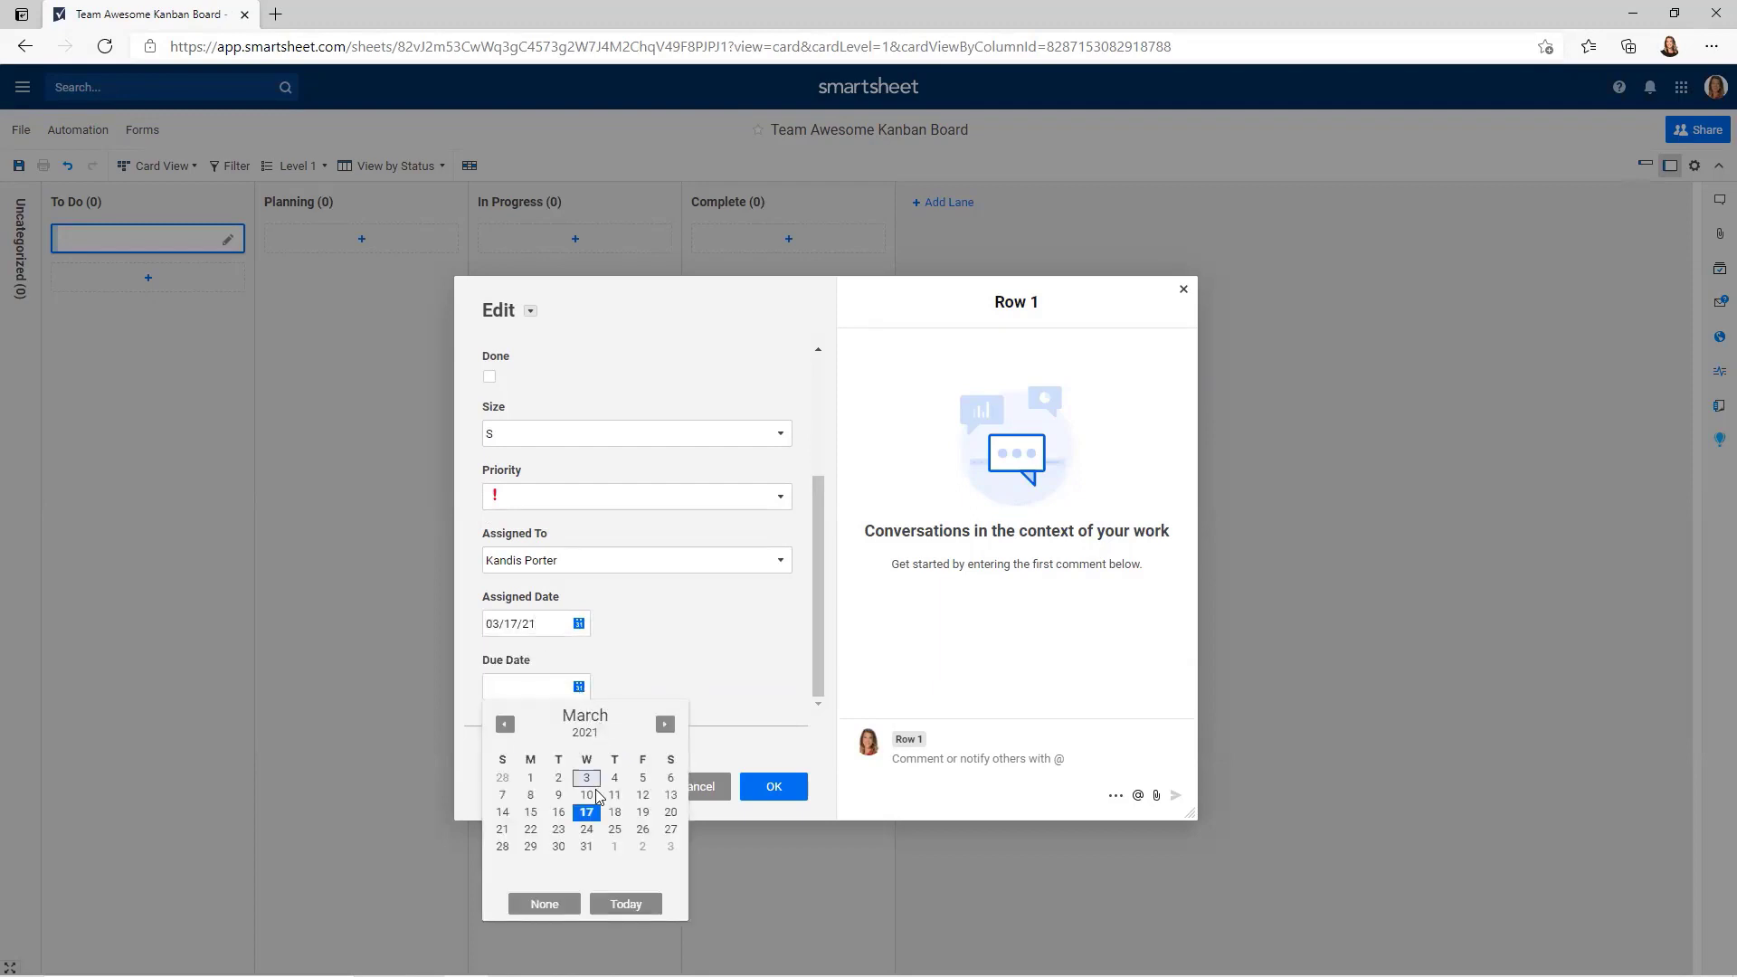
pyautogui.click(540, 833)
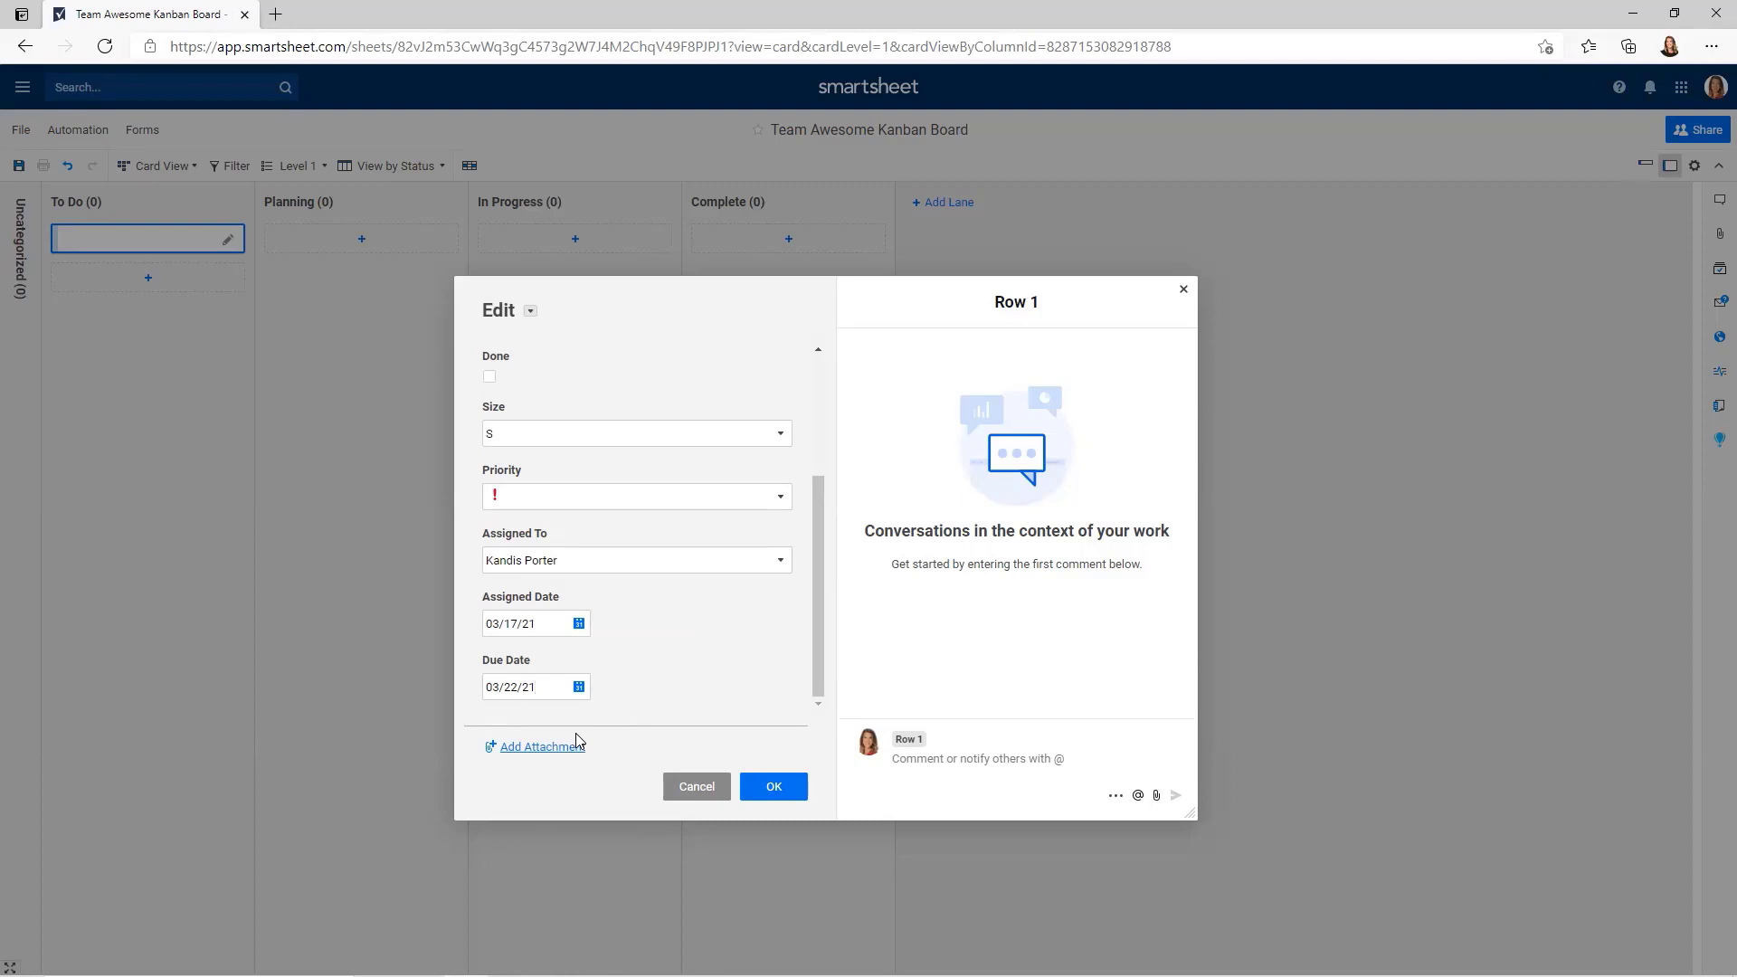
# - Confirm the new card and enable notifications to team members when a row gets assigned to them
pyautogui.click(777, 787)
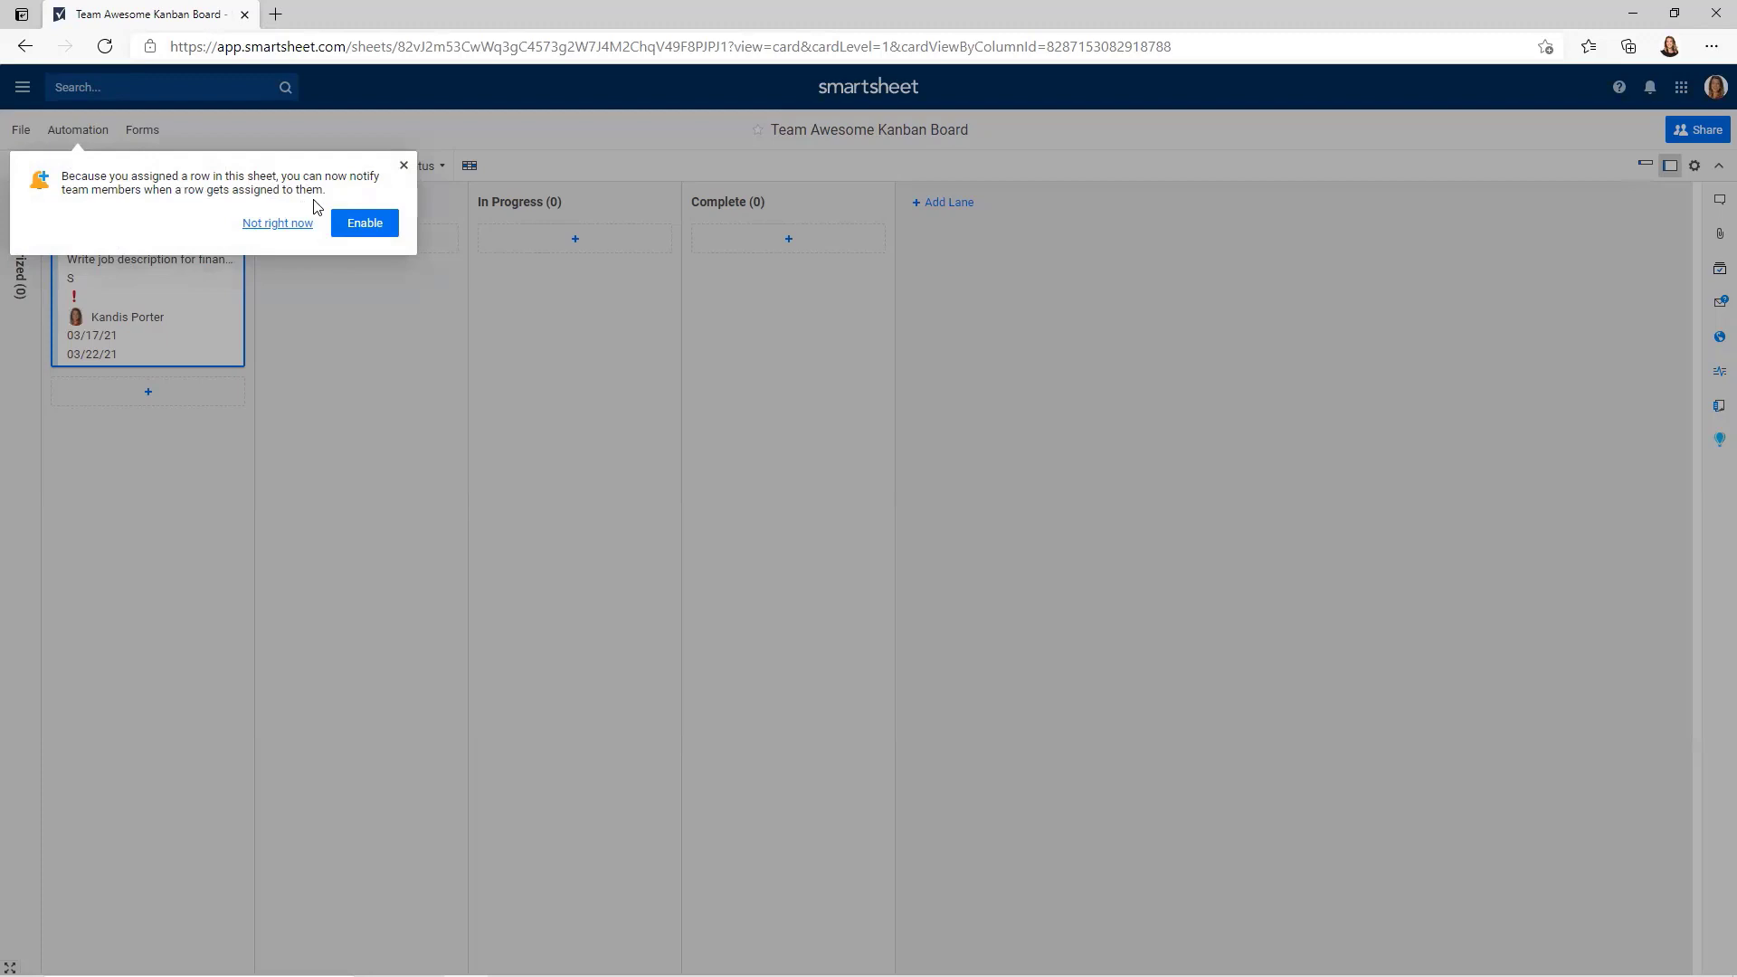
pyautogui.click(365, 224)
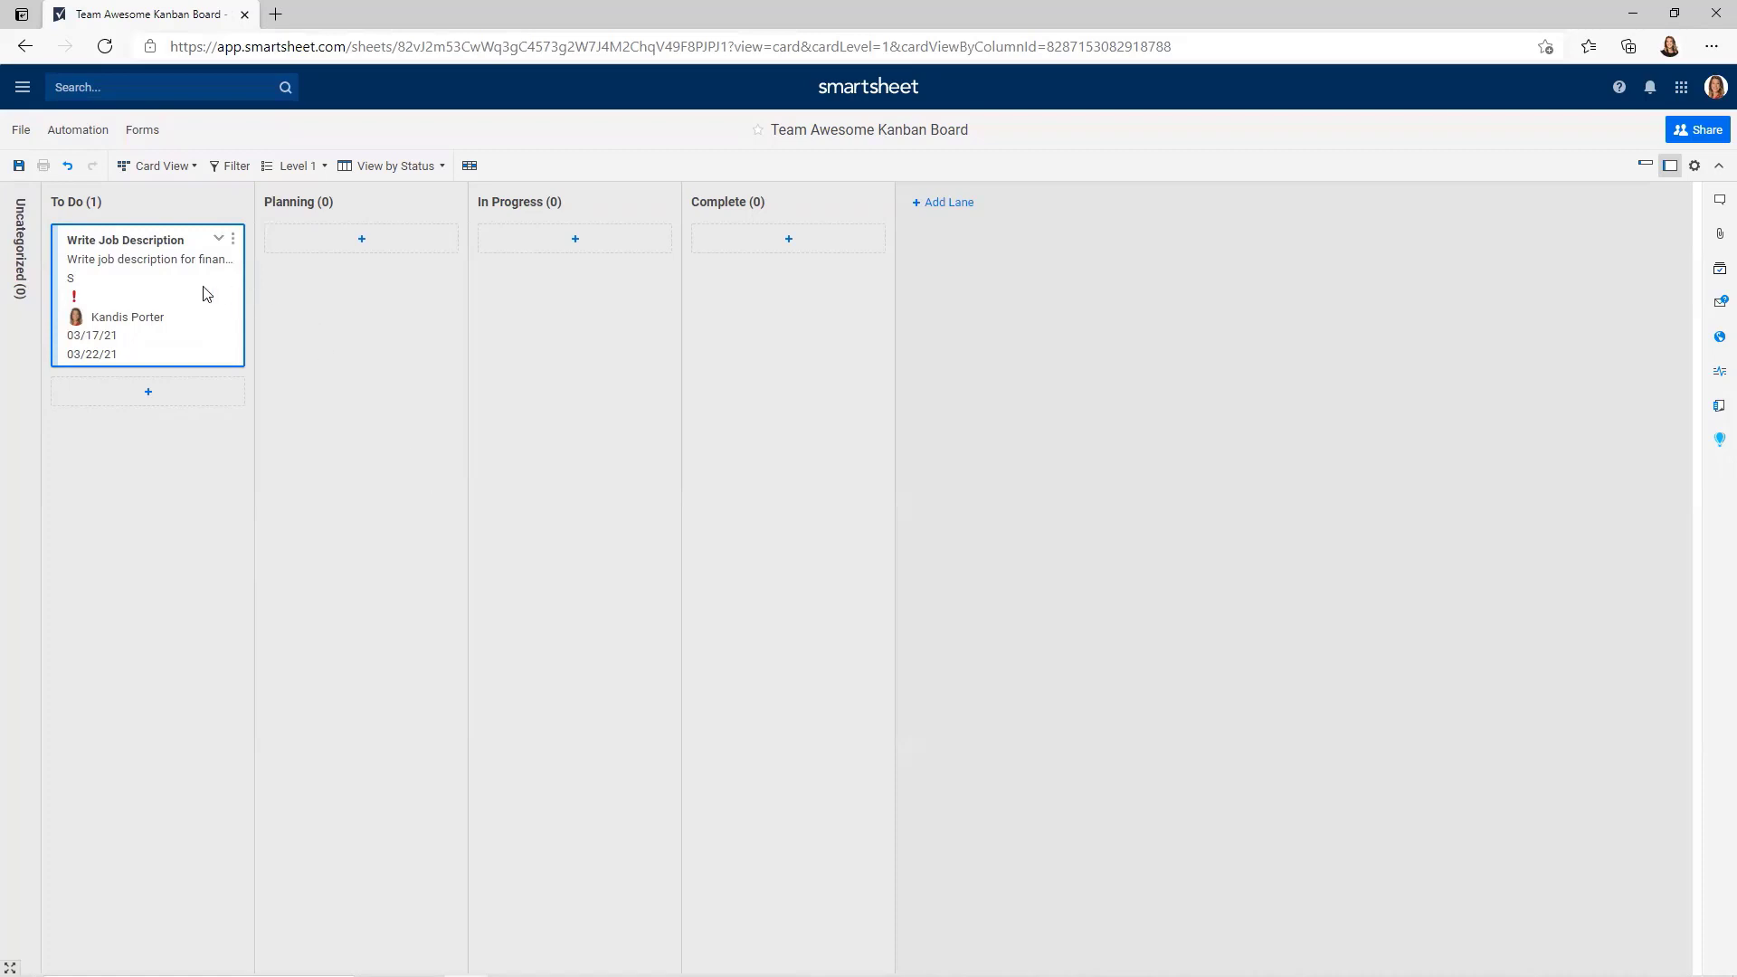
# - Move the "Write Job Description" card to Planning and on to In Progress, and check its status in the card details
pyautogui.moveTo(207, 293); pyautogui.dragTo(432, 335)
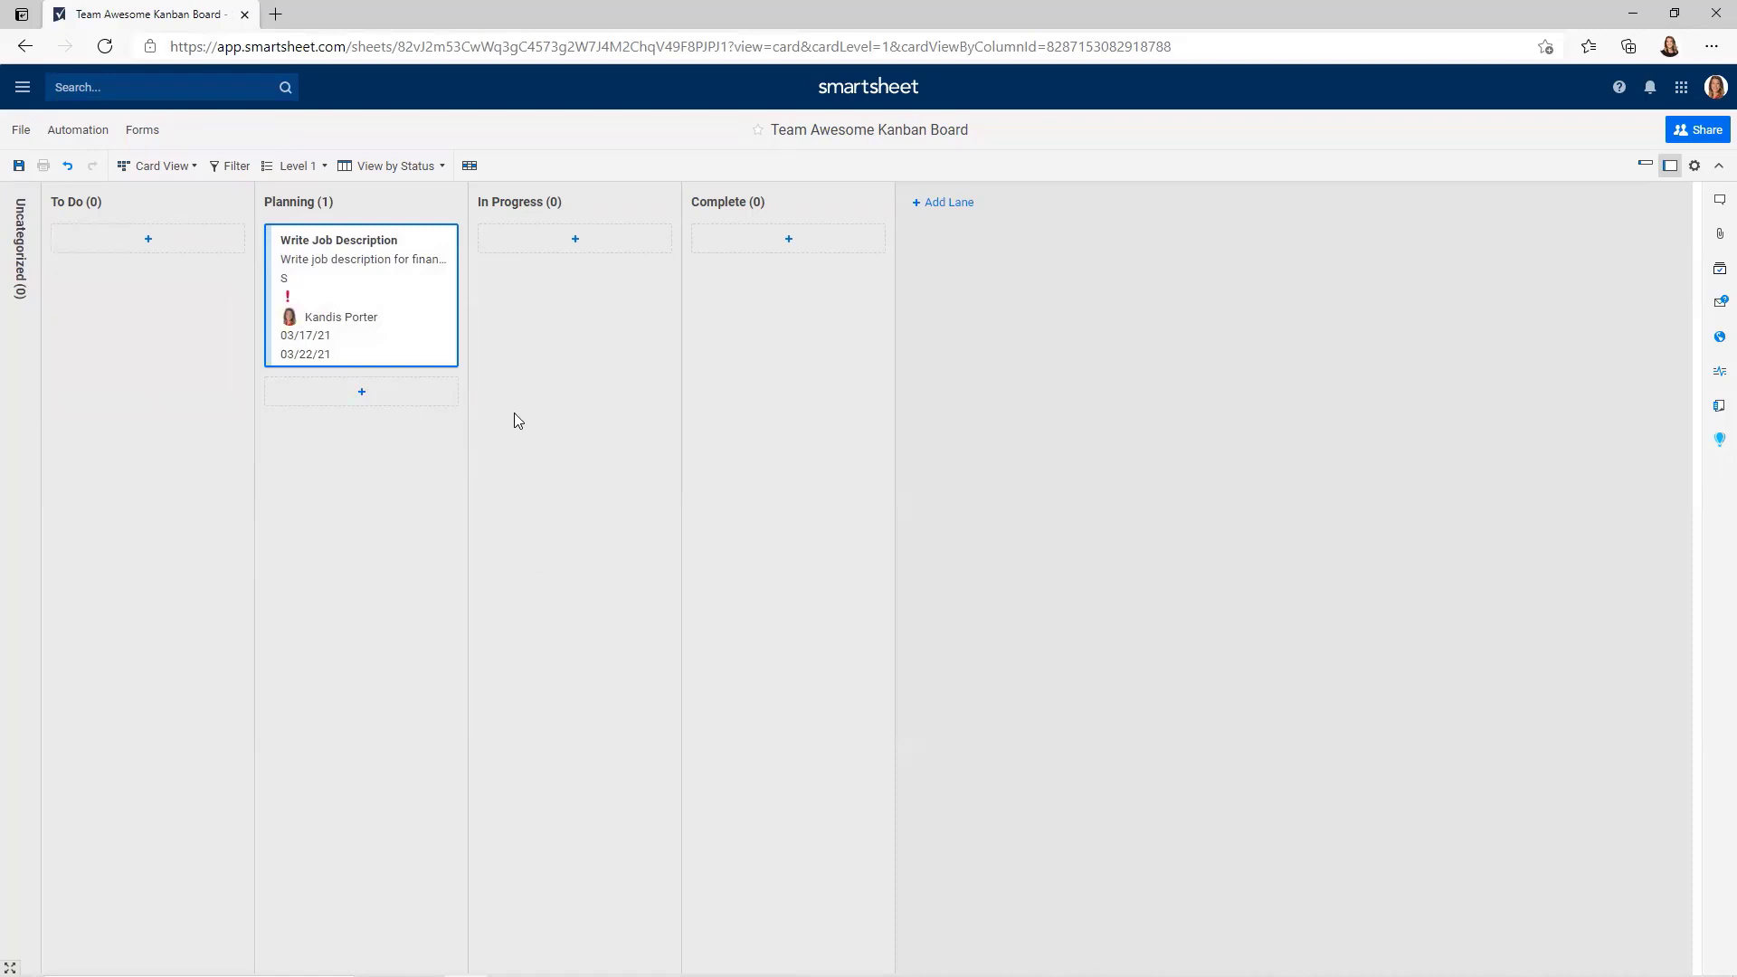
pyautogui.moveTo(388, 280); pyautogui.dragTo(591, 275)
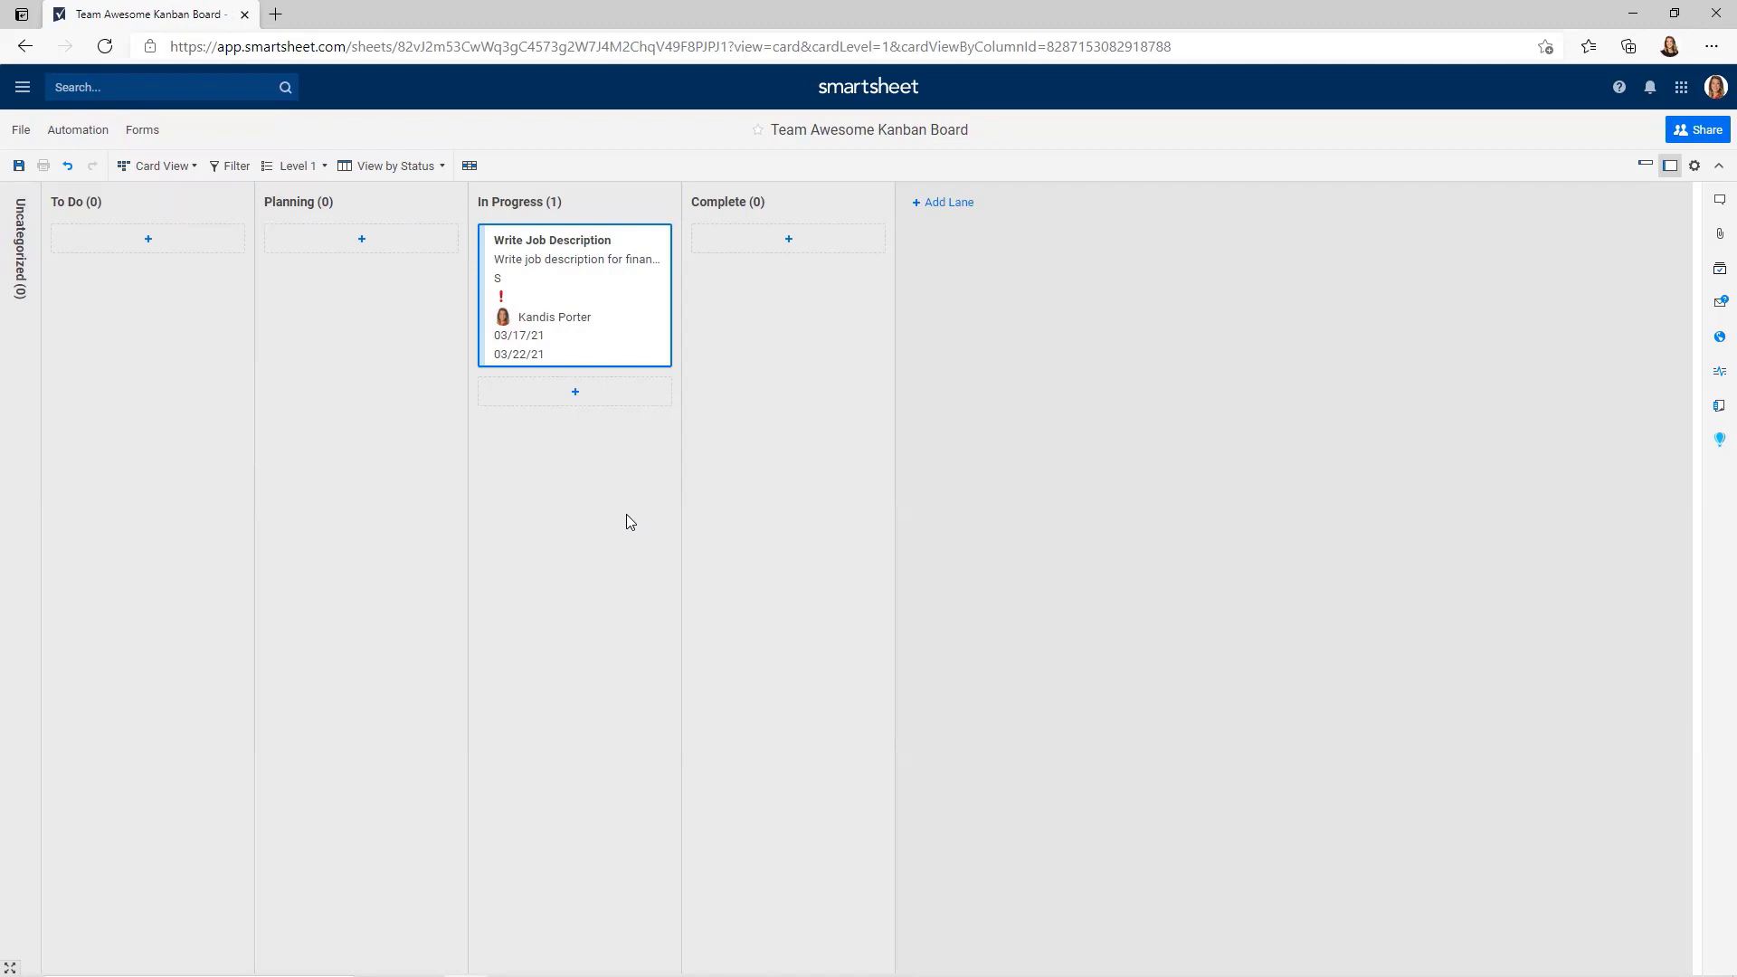
pyautogui.doubleClick(574, 257)
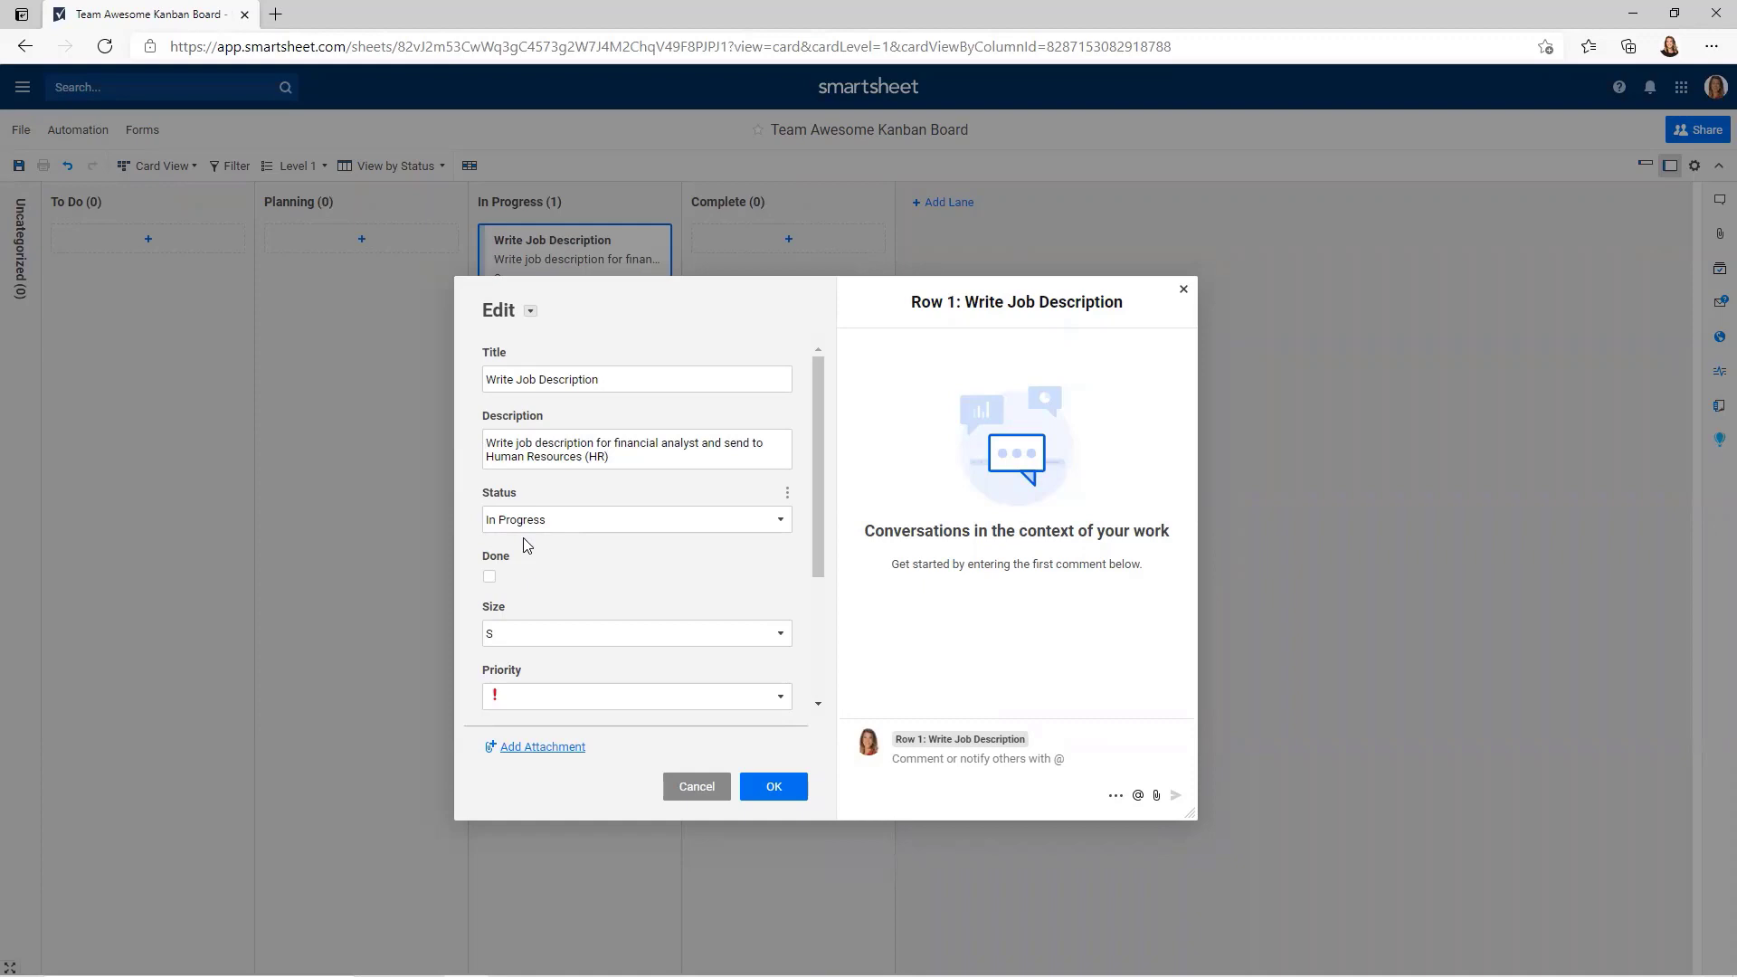
pyautogui.click(774, 789)
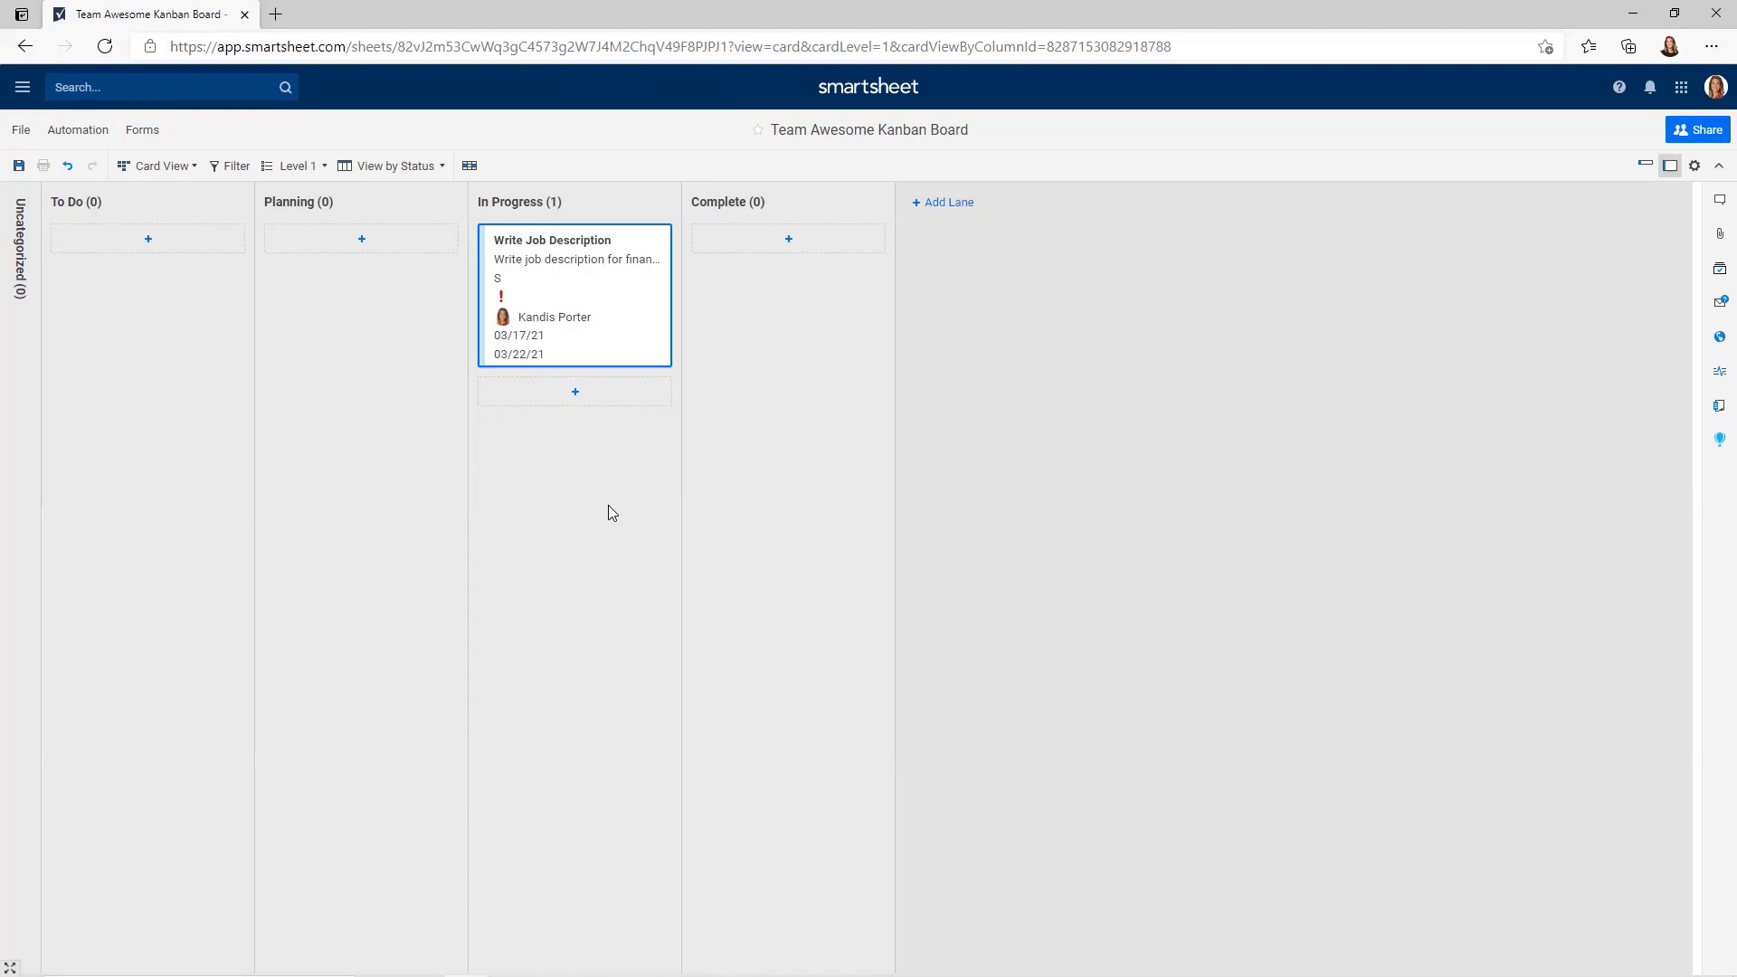
# - Save the changes to the Team Awesome Kanban Board sheet
pyautogui.moveTo(525, 371)
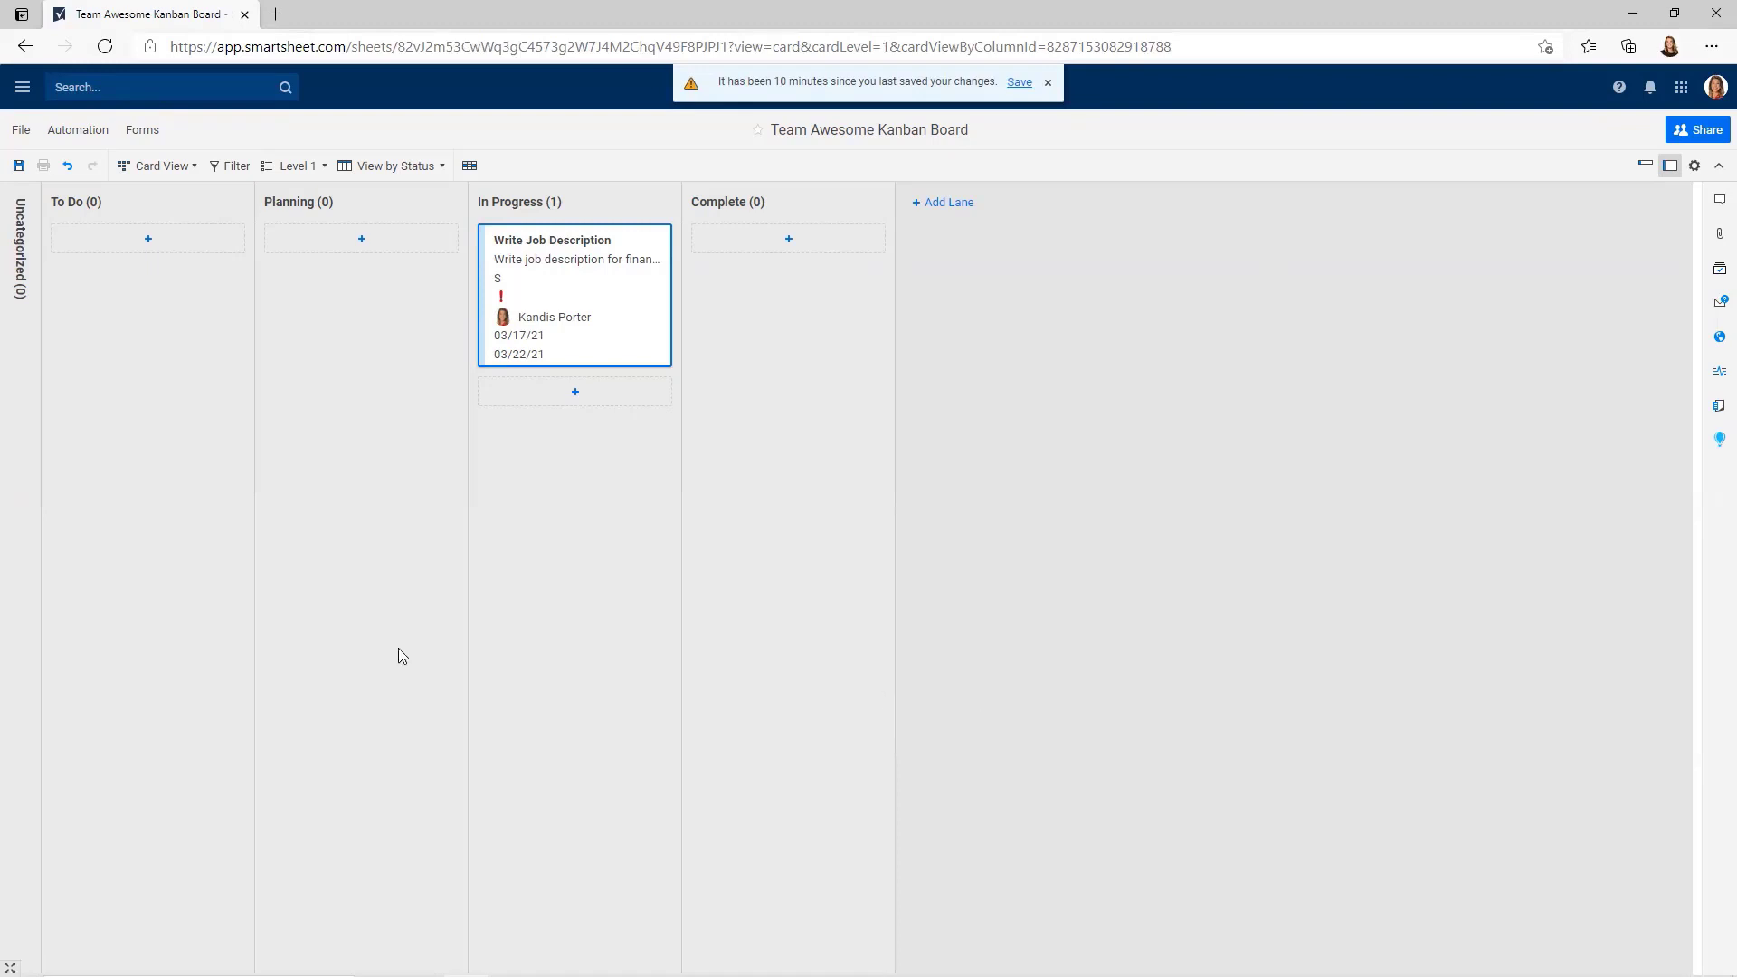
pyautogui.click(18, 166)
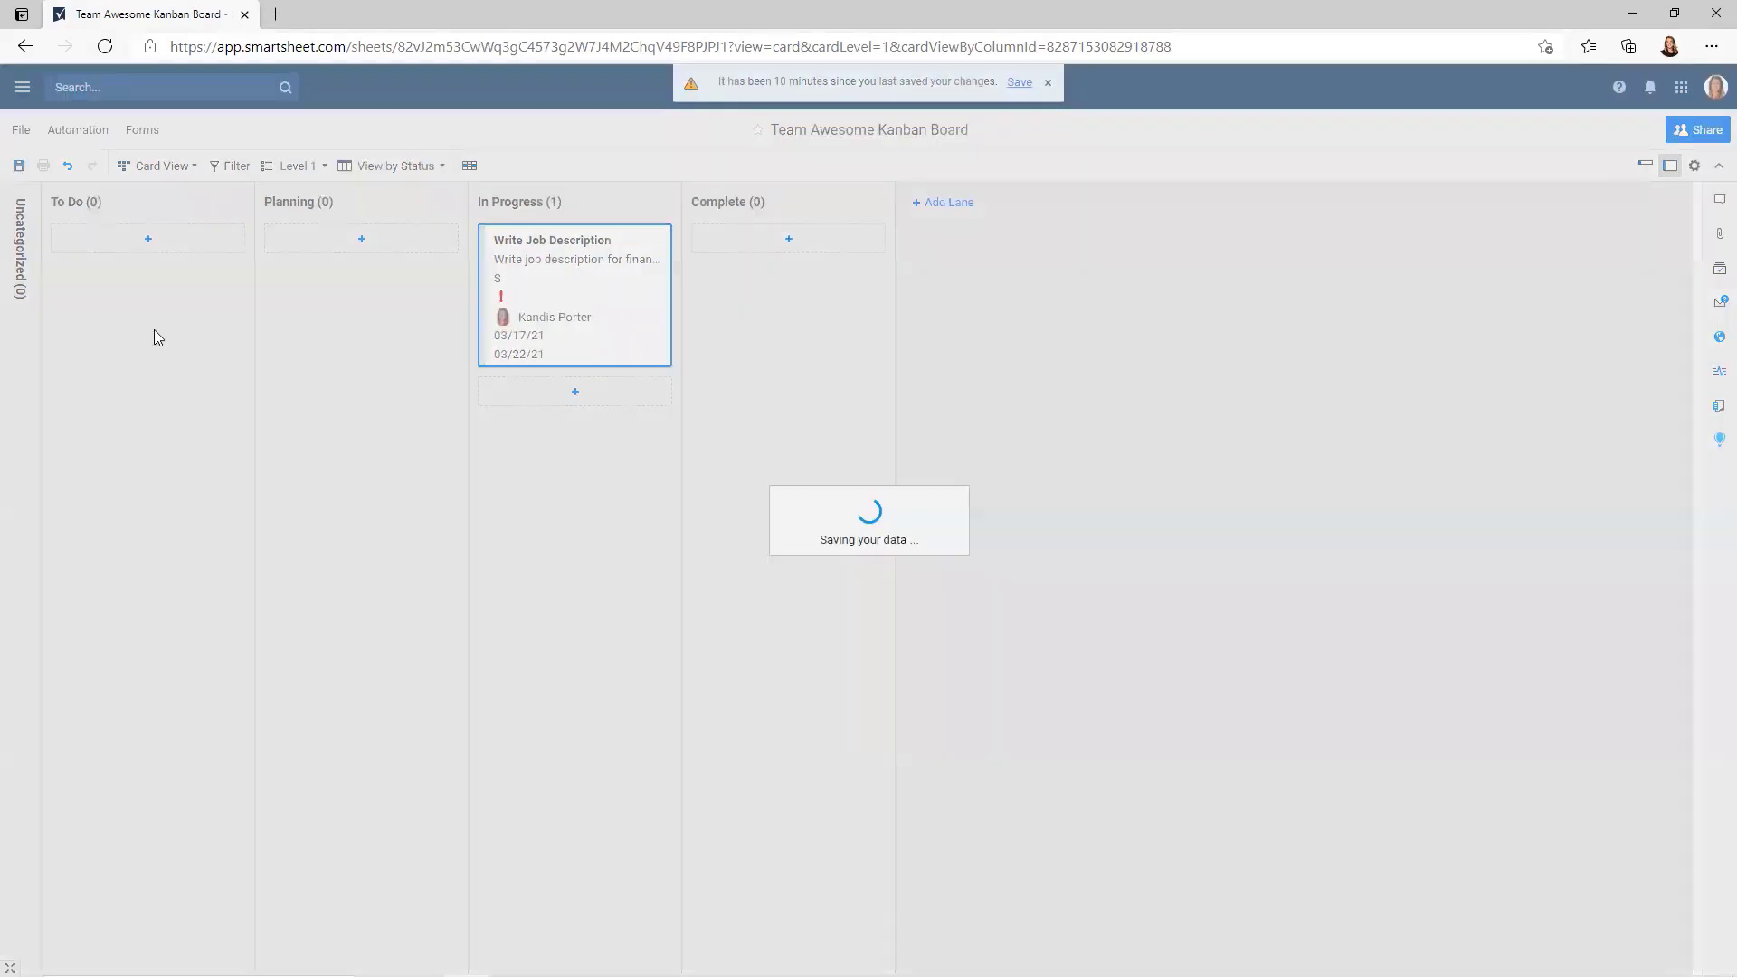